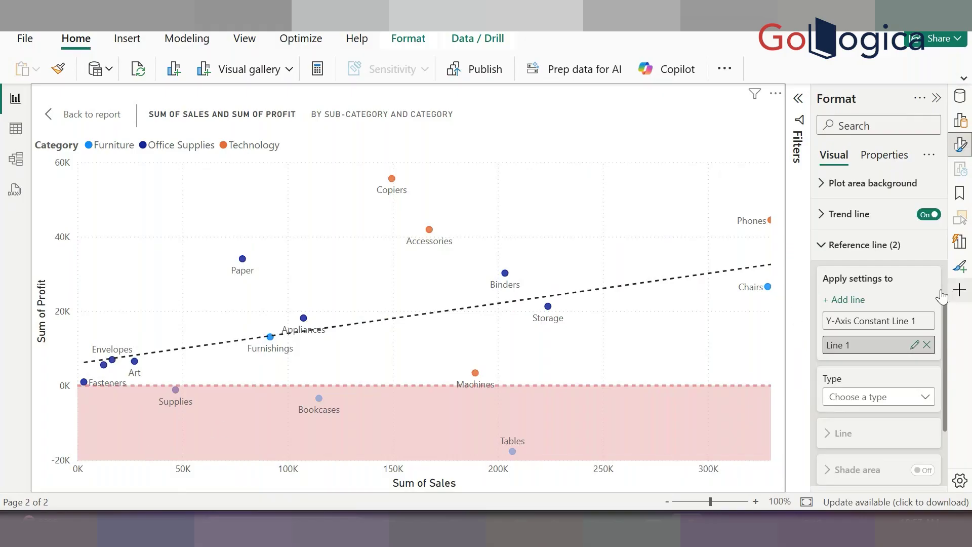
Remove the extra empty reference line and set the remaining untyped line to an X-Axis Constant Line.
{"action": "left_click", "coordinate": [843, 299]}
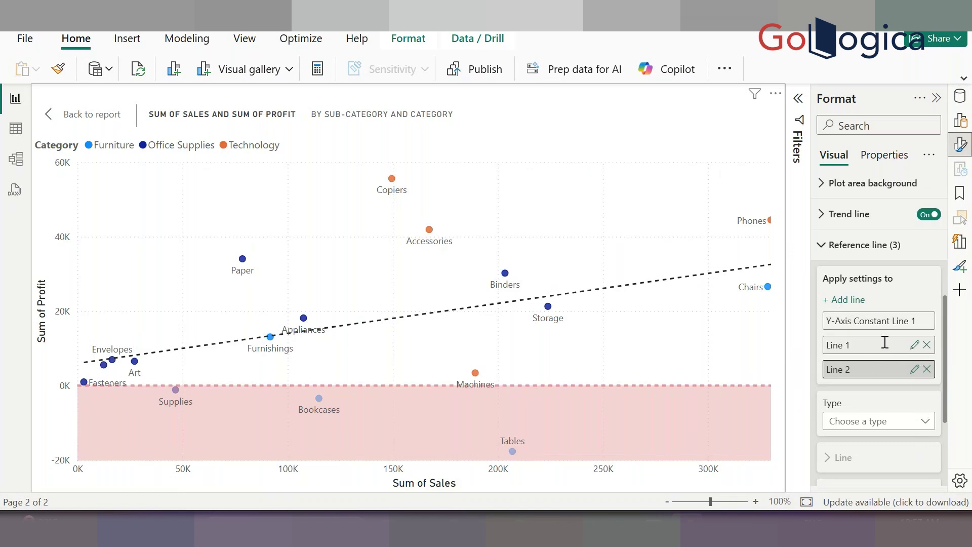
{"action": "left_click", "coordinate": [926, 369]}
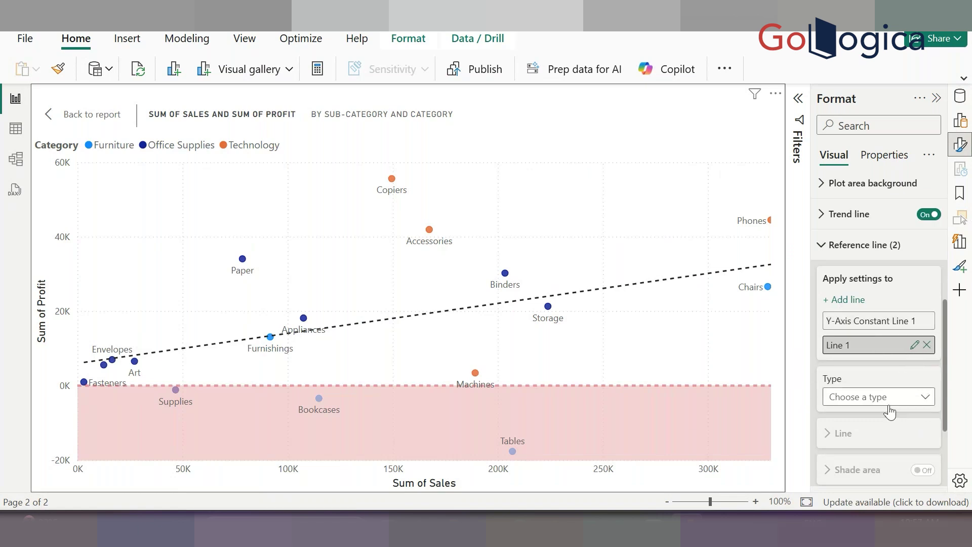
{"action": "left_click", "coordinate": [920, 398]}
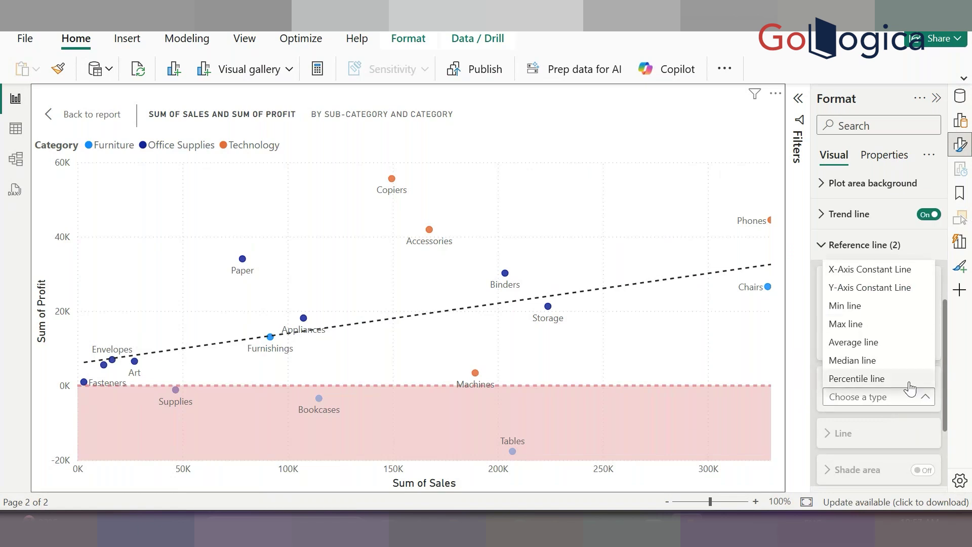
{"action": "left_click", "coordinate": [883, 287]}
Set the value of the shaded Y-axis constant line to 165000.
{"action": "left_click", "coordinate": [849, 475]}
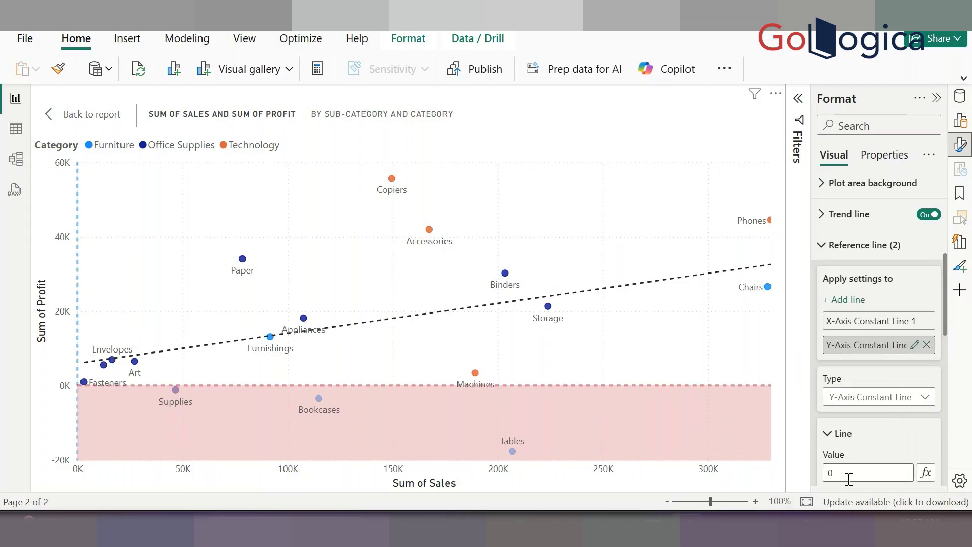
{"action": "left_click_drag", "start_coordinate": [849, 478], "coordinate": [790, 477]}
{"action": "type", "text": "165"}
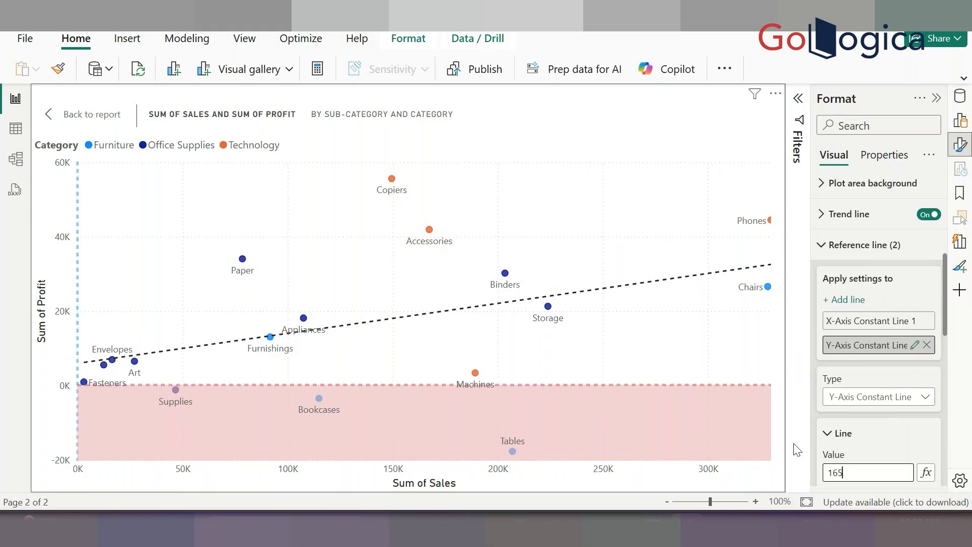
{"action": "type", "text": "000"}
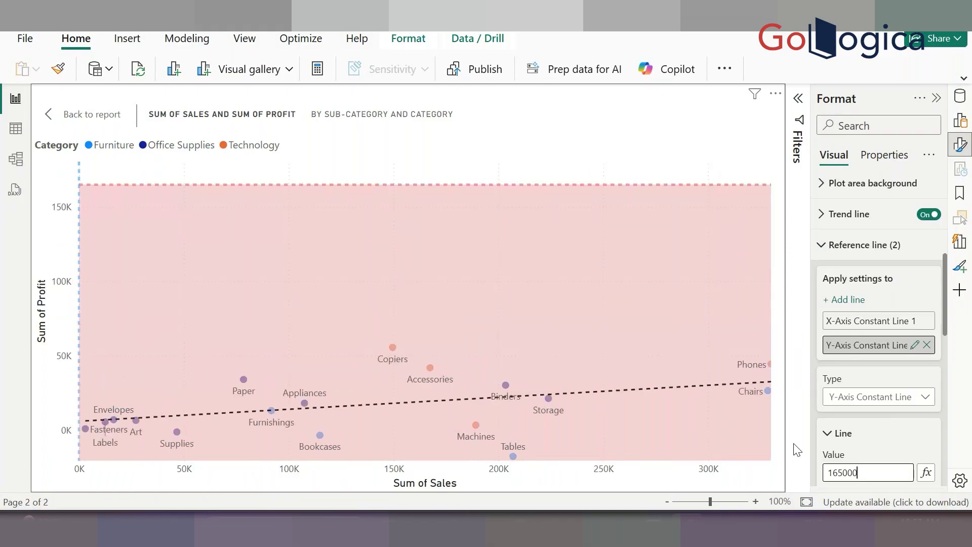
Delete the shaded Y-axis constant line and set the X-axis constant line's value to 165000.
{"action": "left_click", "coordinate": [927, 345]}
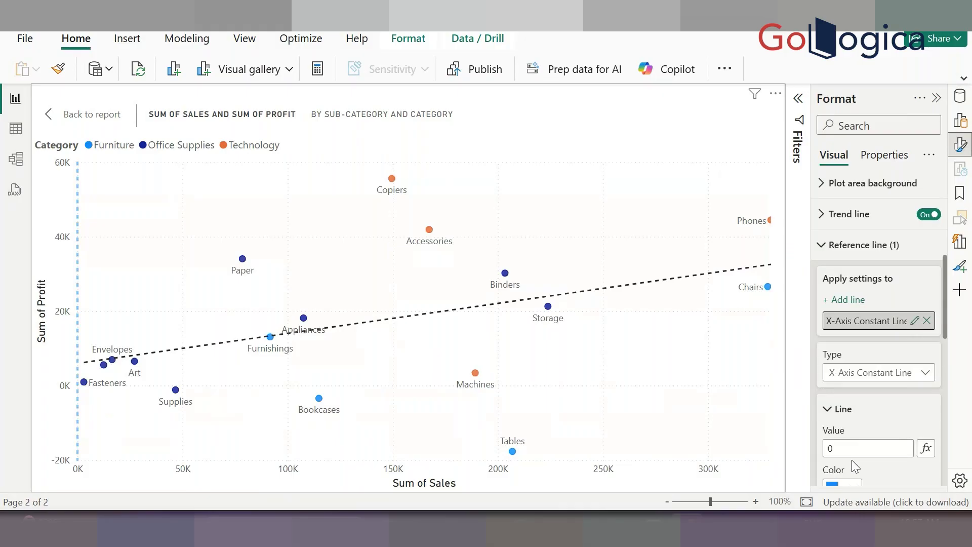
{"action": "left_click", "coordinate": [867, 450]}
{"action": "key", "text": "BackSpace"}
{"action": "type", "text": "16500"}
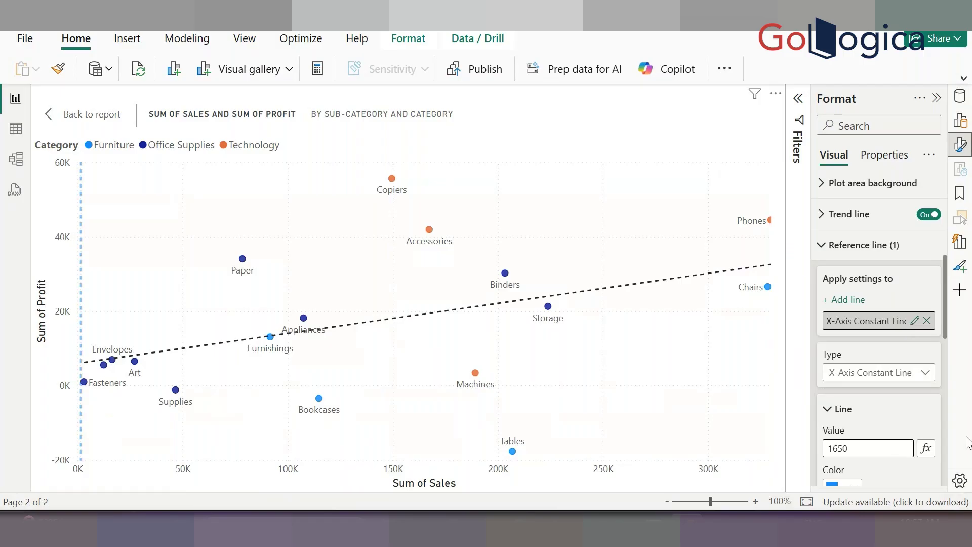
{"action": "type", "text": "0"}
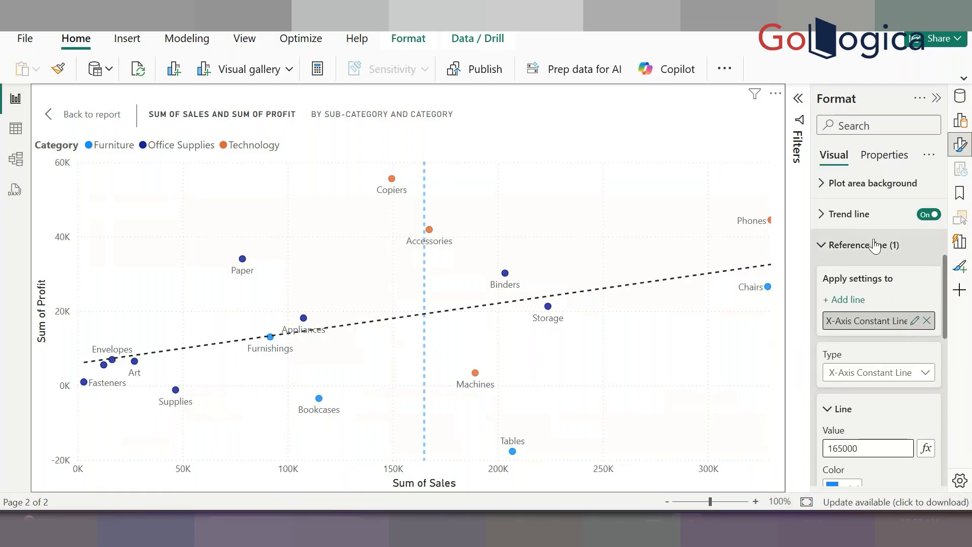
Add a Y-Axis Constant Line at 25000 and turn off the scatter chart's trend line.
{"action": "left_click", "coordinate": [849, 302]}
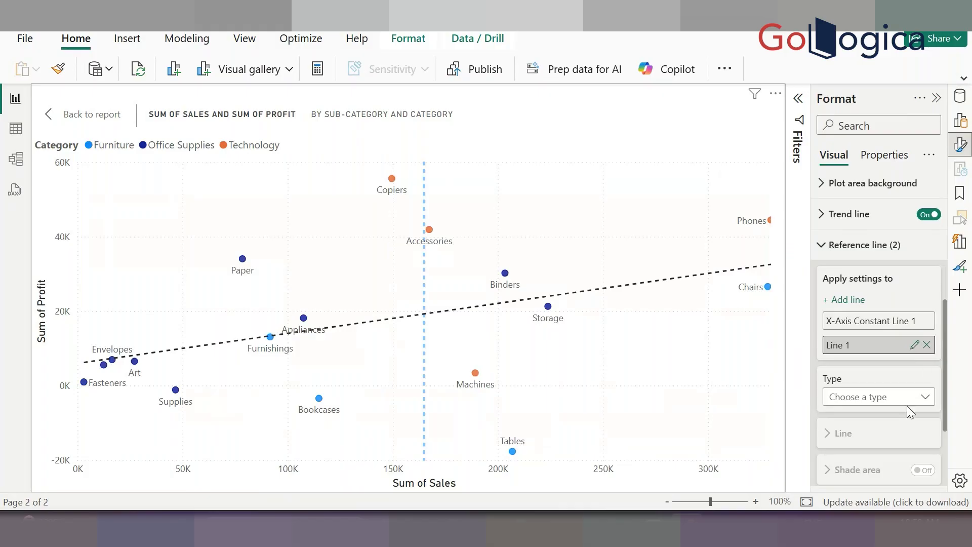
{"action": "left_click", "coordinate": [918, 399]}
{"action": "left_click", "coordinate": [867, 287]}
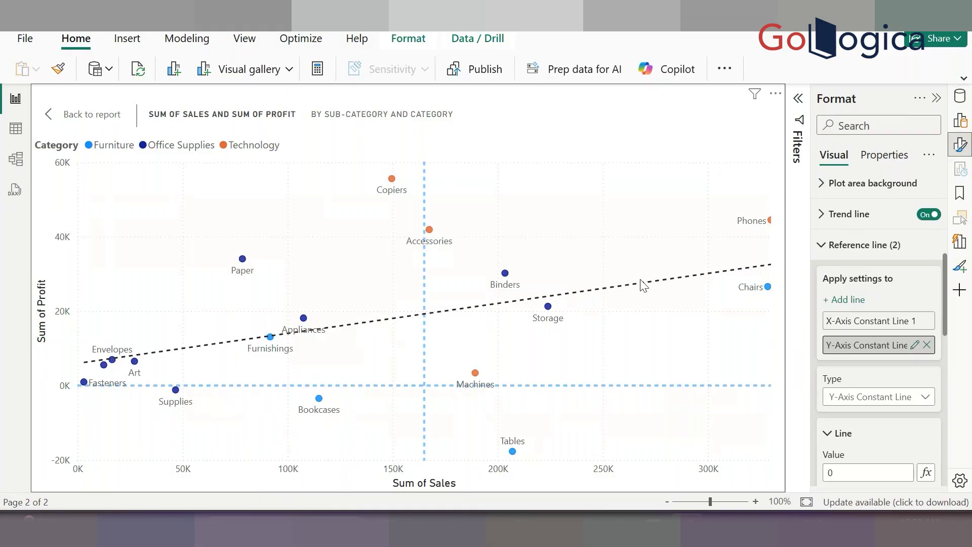
{"action": "double_click", "coordinate": [861, 471]}
{"action": "type", "text": "25000"}
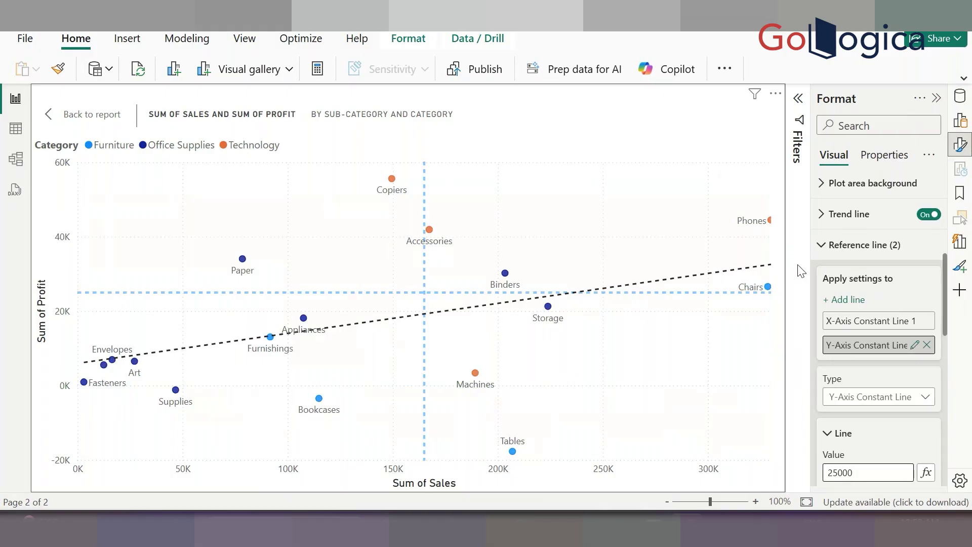
{"action": "left_click", "coordinate": [929, 214]}
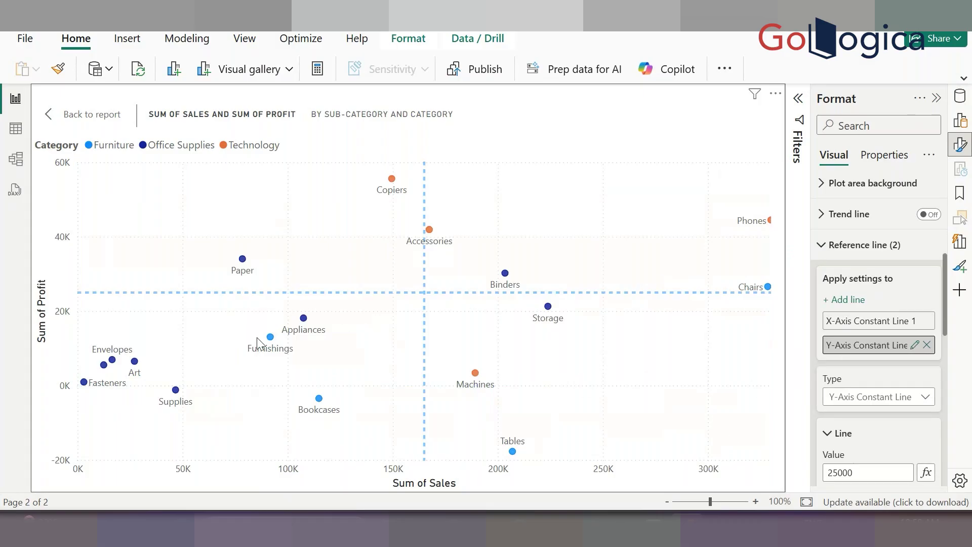
Annotate the low-sales, low-profit quadrant of the chart with the red text "LS" above "LP".
{"action": "mouse_move", "coordinate": [112, 360]}
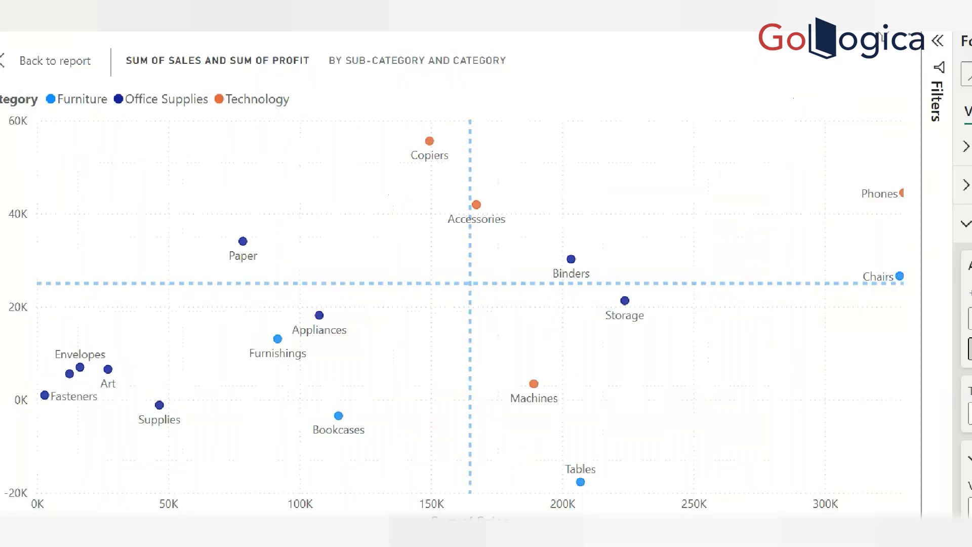
{"action": "key", "text": "t"}
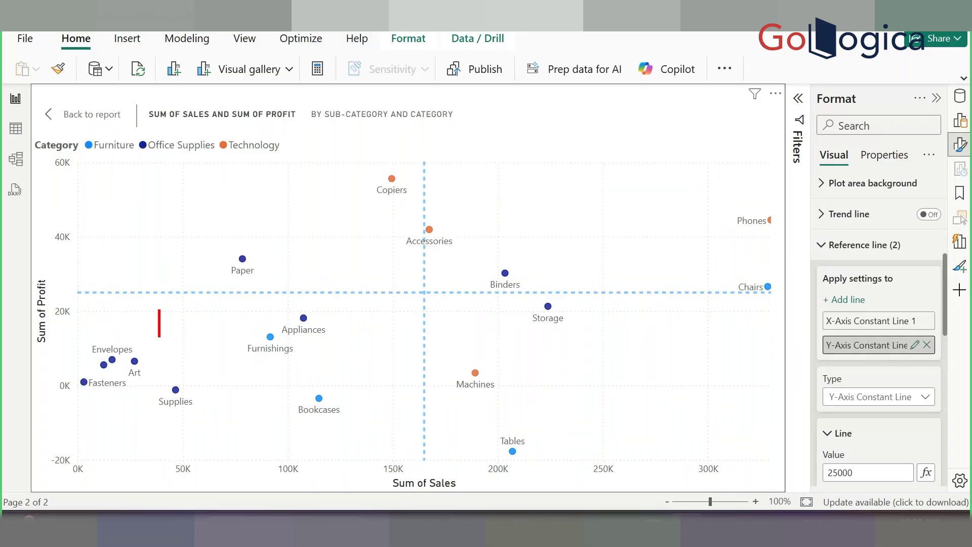
{"action": "type", "text": "LS"}
{"action": "key", "text": "Return"}
{"action": "type", "text": "LP"}
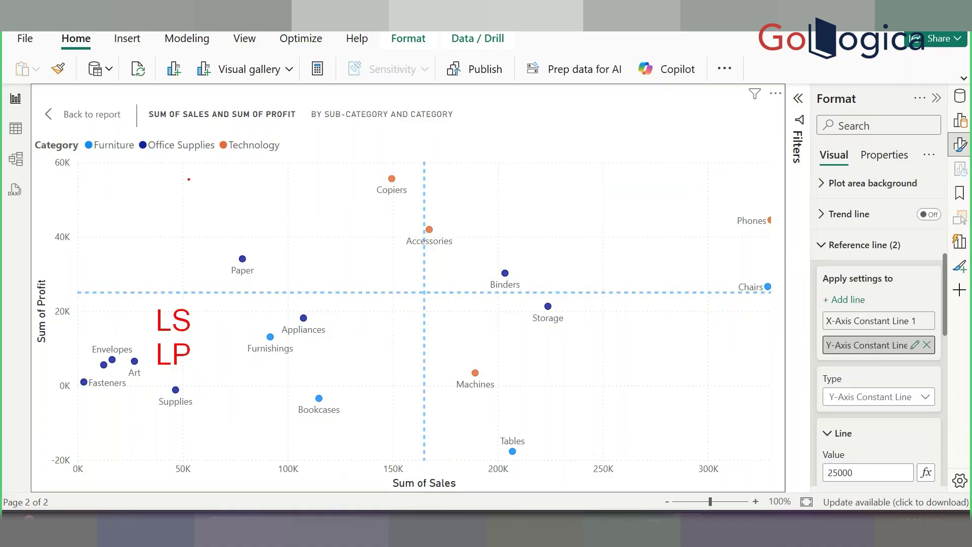
Annotate the low-sales, high-profit quadrant above it with the blue text "LS" above "HP".
{"action": "key", "text": "t"}
{"action": "type", "text": "H"}
{"action": "key", "text": "BackSpace"}
{"action": "type", "text": "LS"}
{"action": "key", "text": "Return"}
{"action": "type", "text": "HP"}
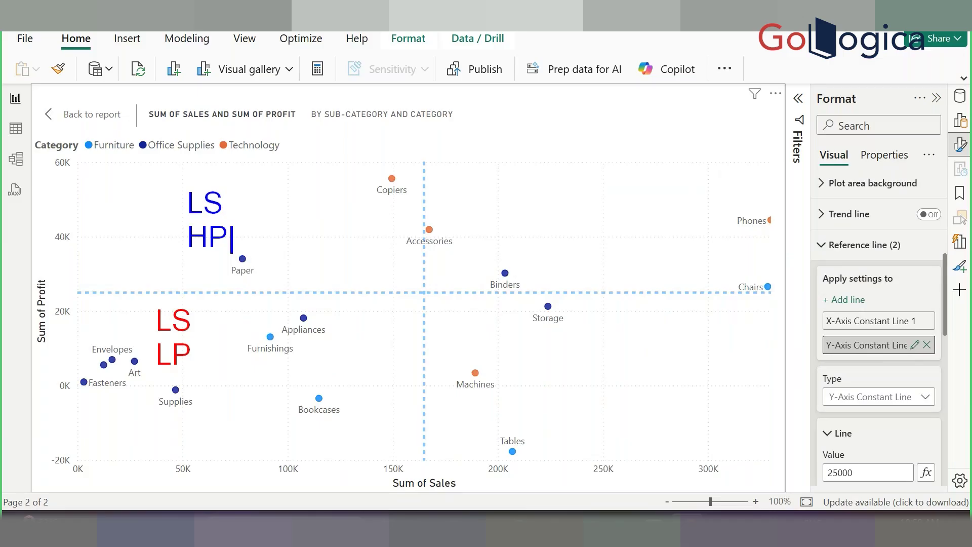
{"action": "key", "text": "Escape"}
Annotate the high-sales, high-profit quadrant with yellow "HS" above "HP" and circle the Chairs point in orange.
{"action": "left_click_drag", "start_coordinate": [536, 218], "coordinate": [537, 165]}
{"action": "type", "text": "HS"}
{"action": "key", "text": "Return"}
{"action": "type", "text": "HP"}
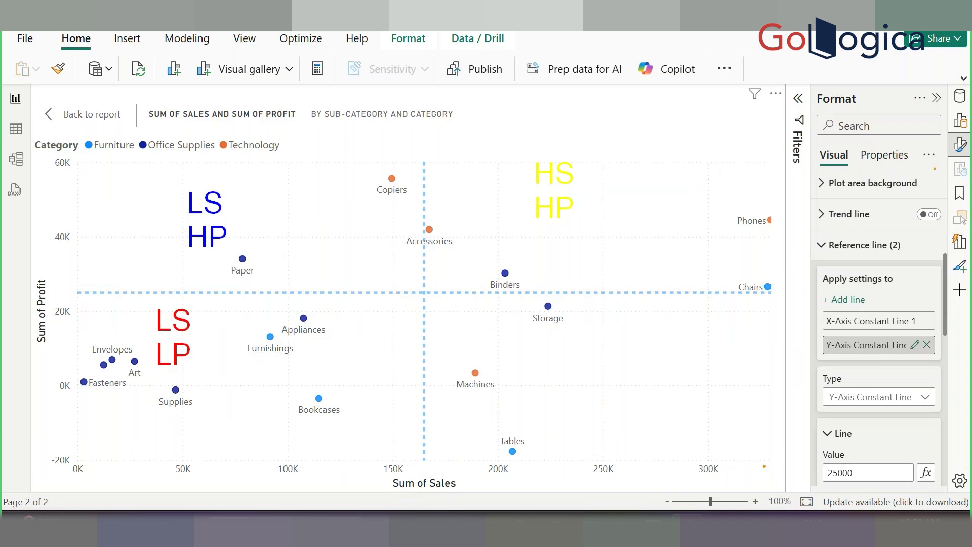
{"action": "left_click_drag", "start_coordinate": [652, 305], "coordinate": [665, 326]}
{"action": "mouse_move", "coordinate": [761, 292]}
{"action": "left_mouse_down"}
{"action": "mouse_move", "coordinate": [785, 284]}
{"action": "mouse_move", "coordinate": [754, 274]}
{"action": "mouse_move", "coordinate": [738, 299]}
{"action": "left_mouse_up"}
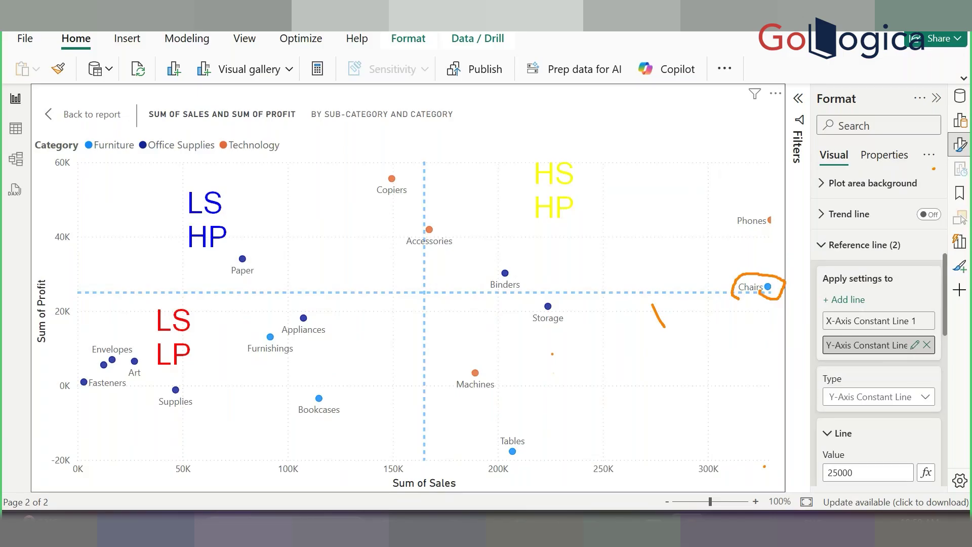
Annotate the high-sales, low-profit quadrant with orange "HS" above "LP", and clear all the screen annotations.
{"action": "key", "text": "t"}
{"action": "type", "text": "HS"}
{"action": "key", "text": "Return"}
{"action": "type", "text": "LP"}
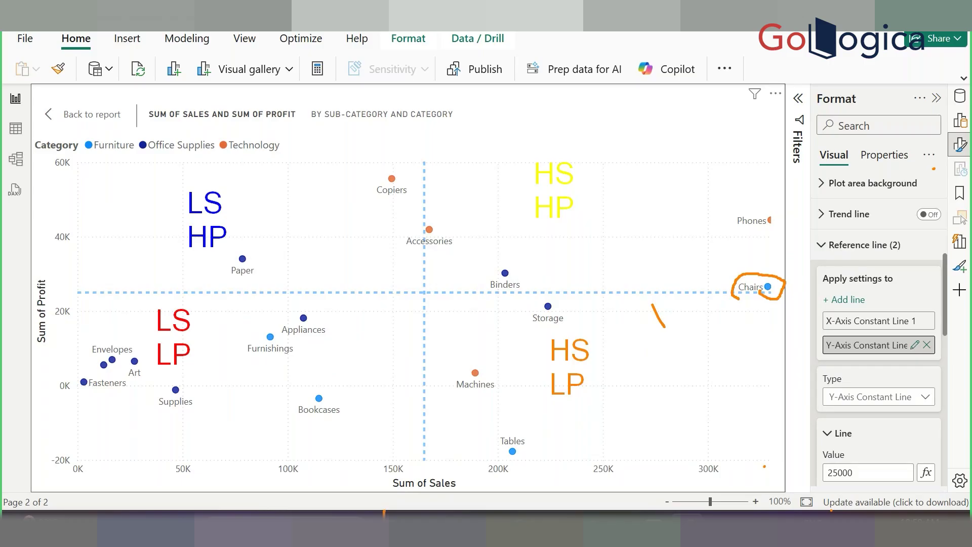
{"action": "key", "text": "XF86AudioMicMute"}
{"action": "key", "text": "Escape"}
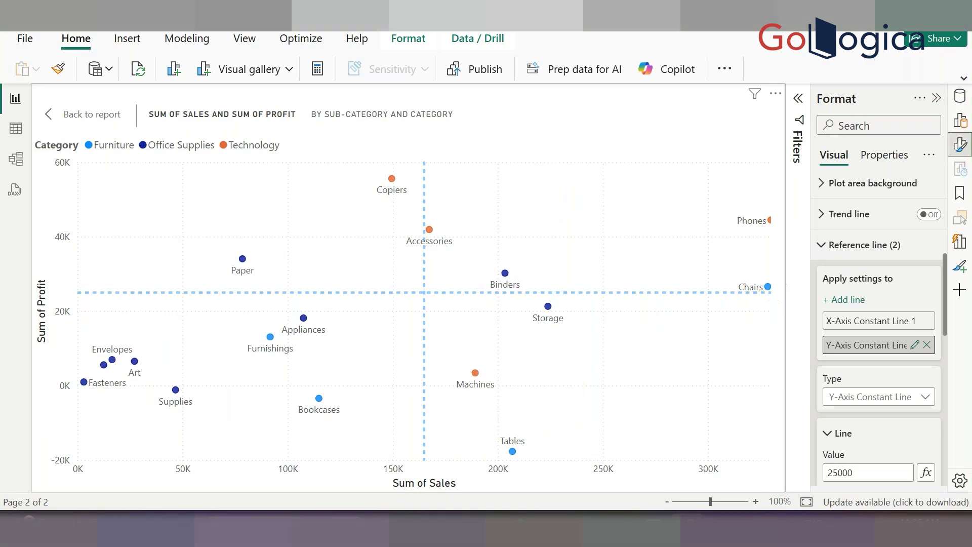
Return from the focused chart to the report page and shrink the scatter chart into the page's lower-left area.
{"action": "left_click", "coordinate": [85, 114]}
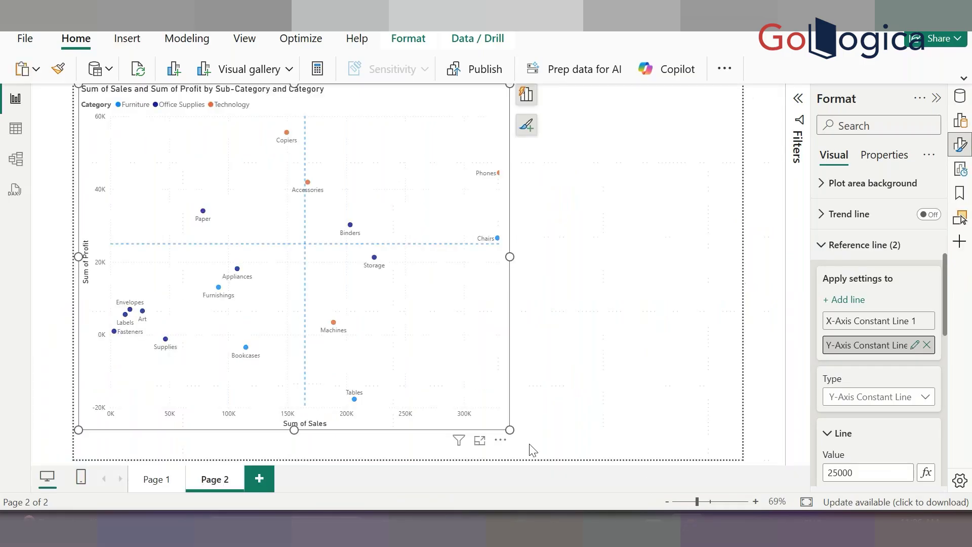
{"action": "mouse_move", "coordinate": [508, 430]}
{"action": "left_mouse_down"}
{"action": "mouse_move", "coordinate": [461, 382]}
{"action": "mouse_move", "coordinate": [373, 341]}
{"action": "mouse_move", "coordinate": [412, 449]}
{"action": "mouse_move", "coordinate": [436, 411]}
{"action": "mouse_move", "coordinate": [527, 428]}
{"action": "left_mouse_up"}
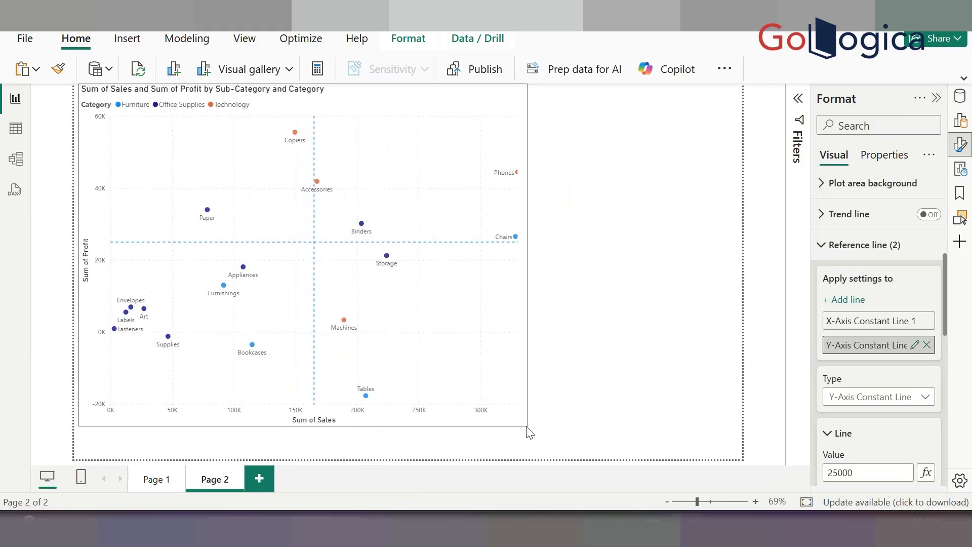
{"action": "left_click_drag", "start_coordinate": [528, 88], "coordinate": [459, 179]}
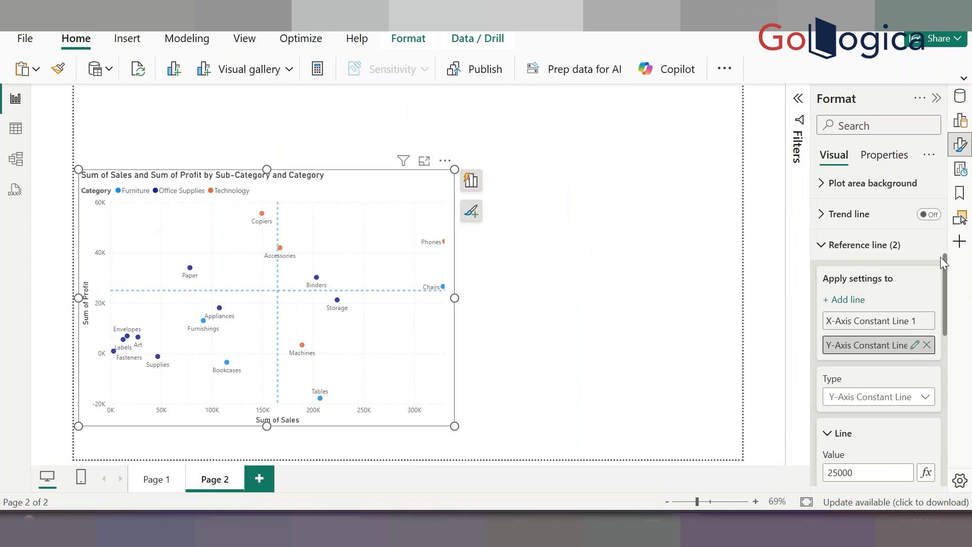
Try to convert the selected scatter chart into a slicer, and undo the conversion.
{"action": "left_click", "coordinate": [961, 121]}
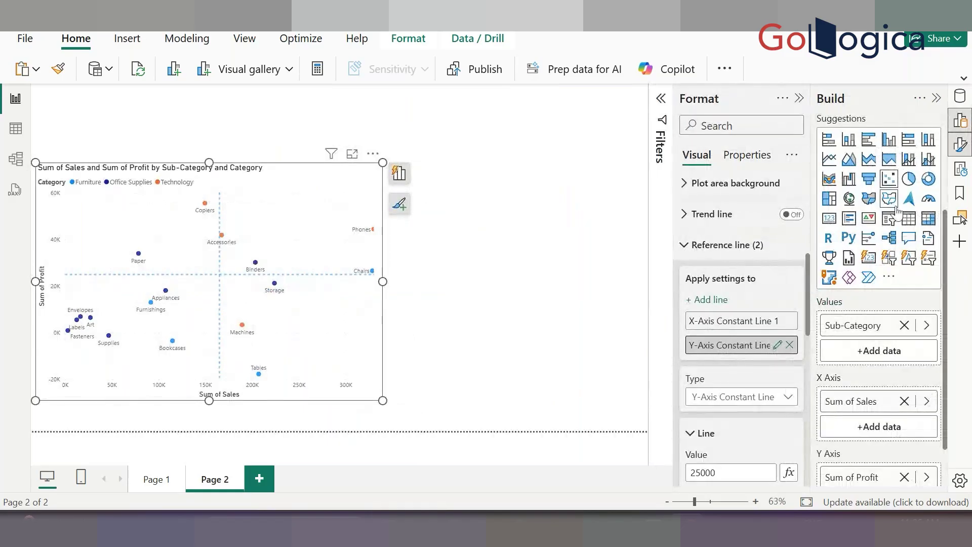
{"action": "left_click", "coordinate": [889, 219]}
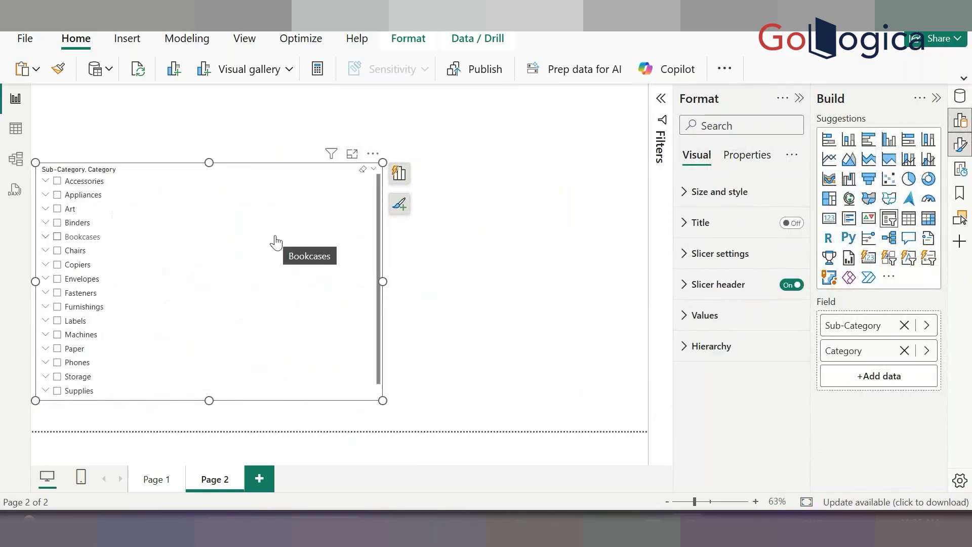
{"action": "key", "text": "ctrl+z"}
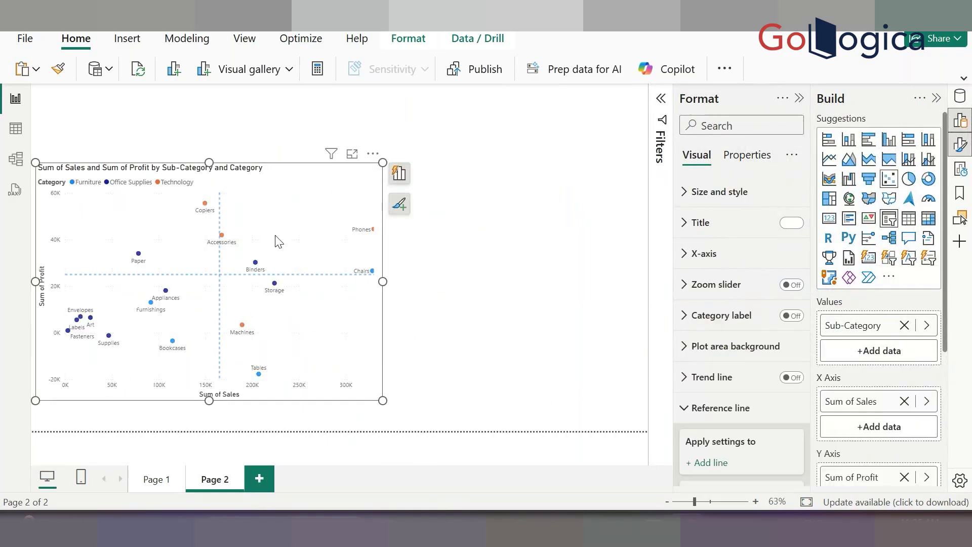
Add a separate slicer visual to the page and fill it with the Region field from Orders.
{"action": "left_click", "coordinate": [570, 216]}
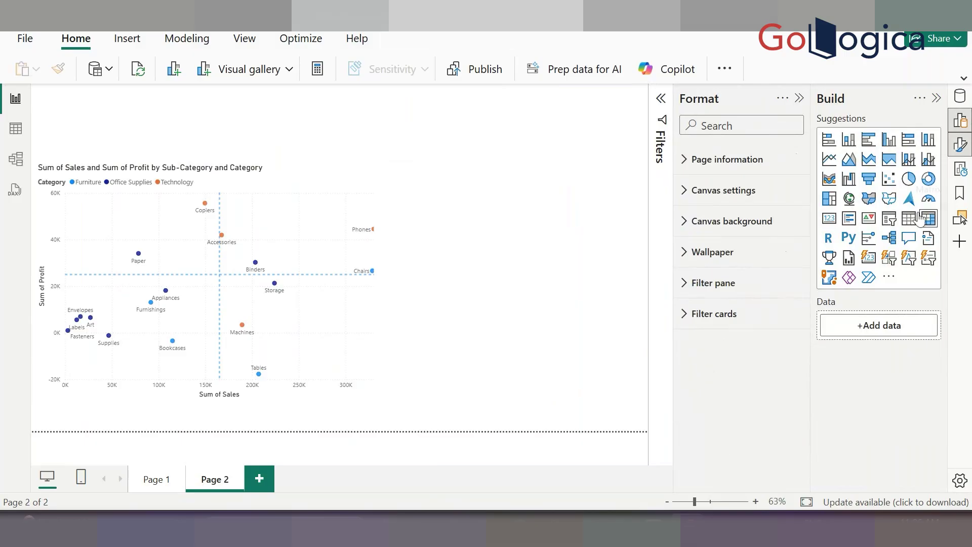
{"action": "left_click", "coordinate": [892, 226]}
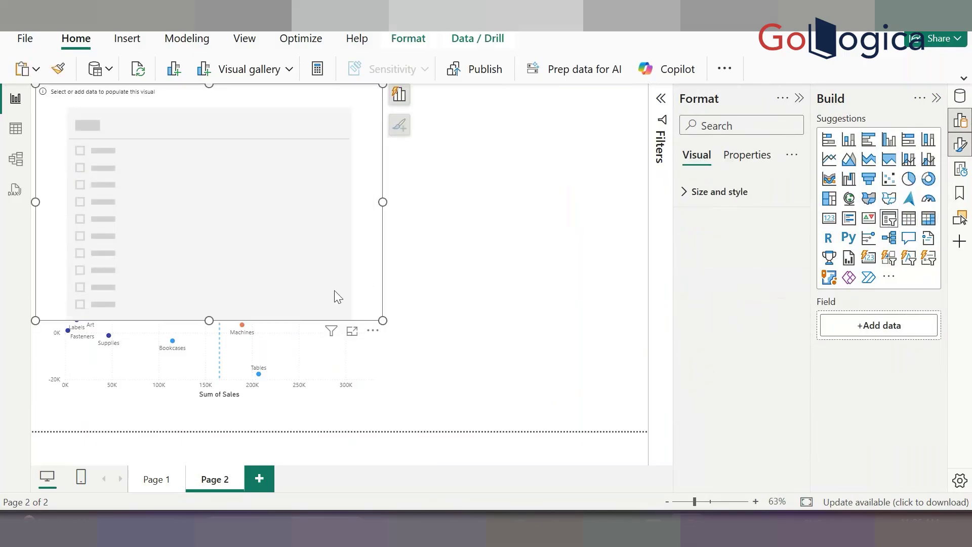
{"action": "left_click", "coordinate": [400, 95]}
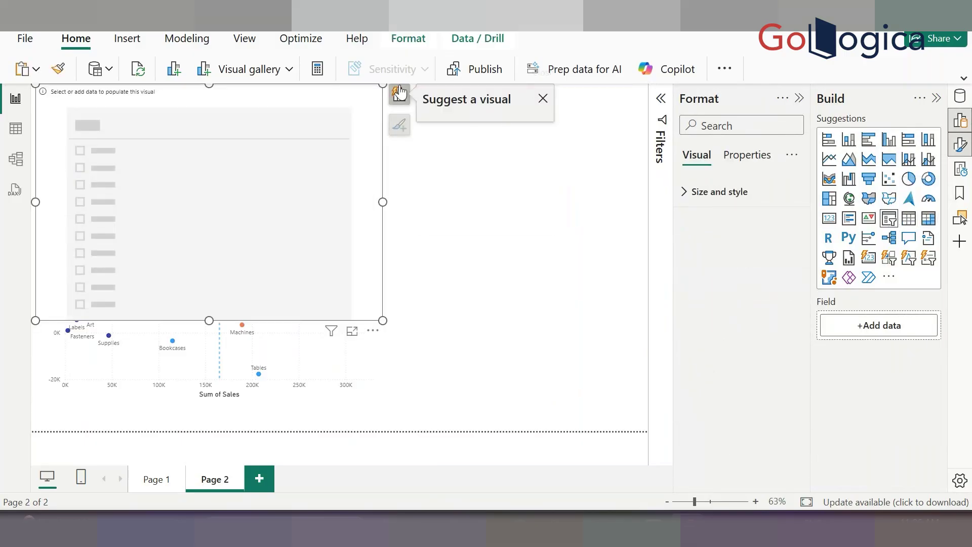
{"action": "left_click", "coordinate": [463, 209]}
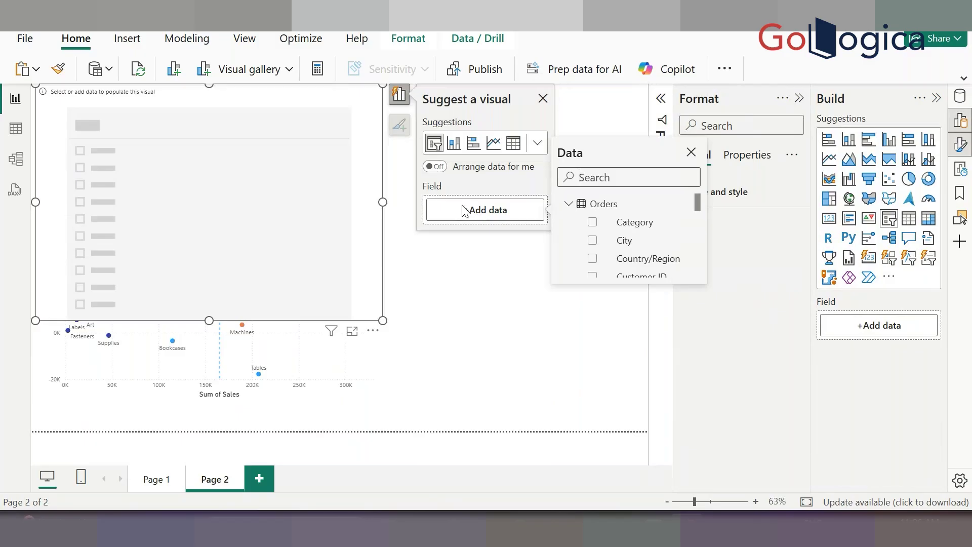
{"action": "type", "text": "RE"}
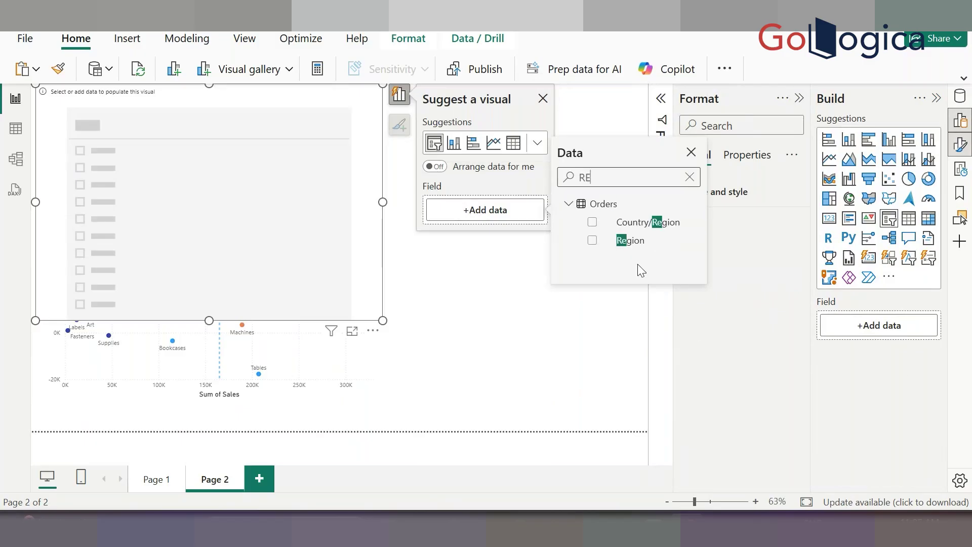
{"action": "left_click", "coordinate": [593, 240]}
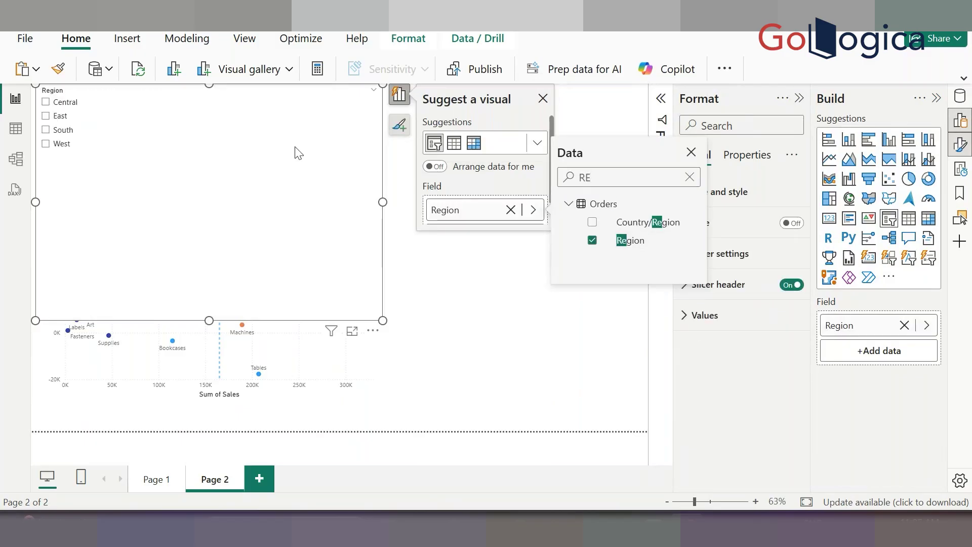
Shrink the Region slicer, place it to the right of the scatter chart, and filter the chart to West.
{"action": "left_click_drag", "start_coordinate": [382, 319], "coordinate": [148, 200]}
{"action": "left_click_drag", "start_coordinate": [142, 158], "coordinate": [613, 210]}
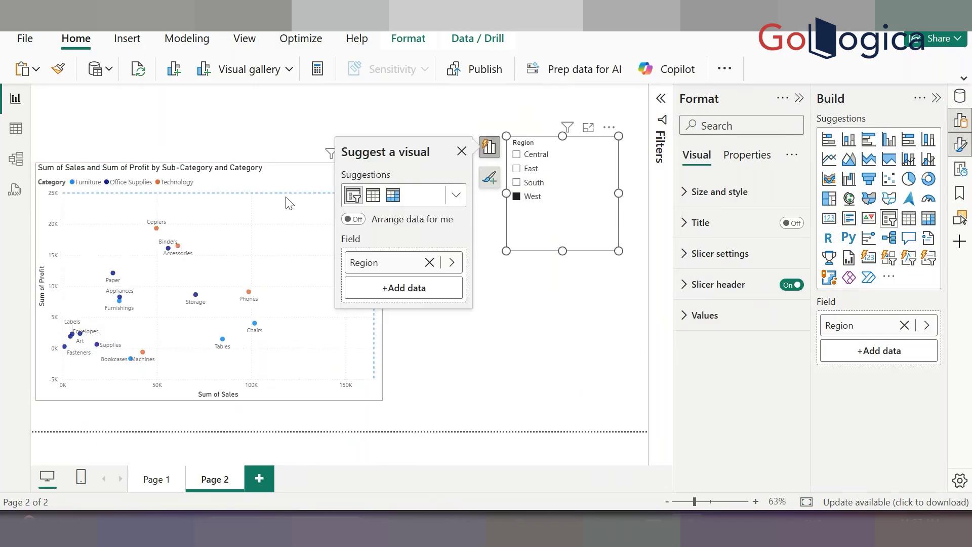
{"action": "left_click", "coordinate": [302, 183]}
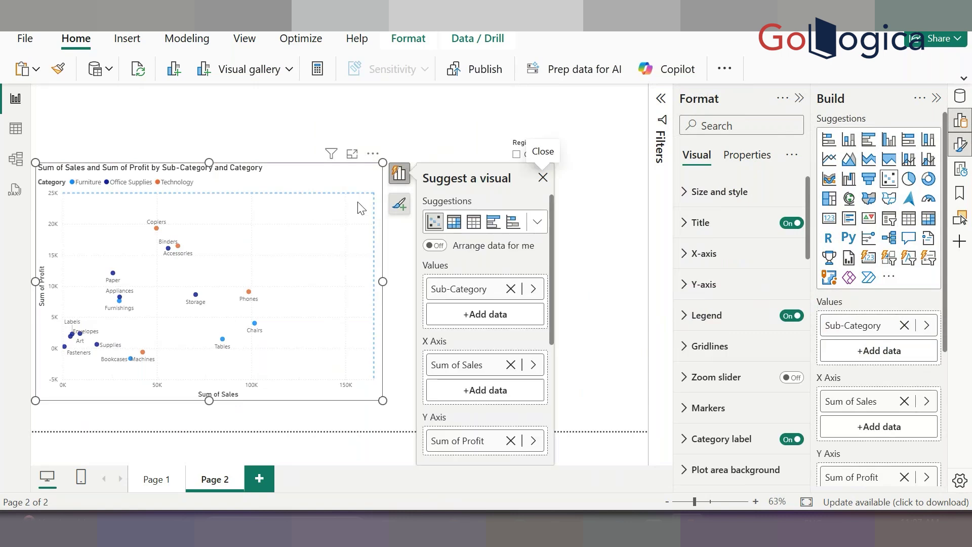
Delete both the X-axis and Y-axis constant reference lines from the scatter chart.
{"action": "left_click", "coordinate": [543, 176]}
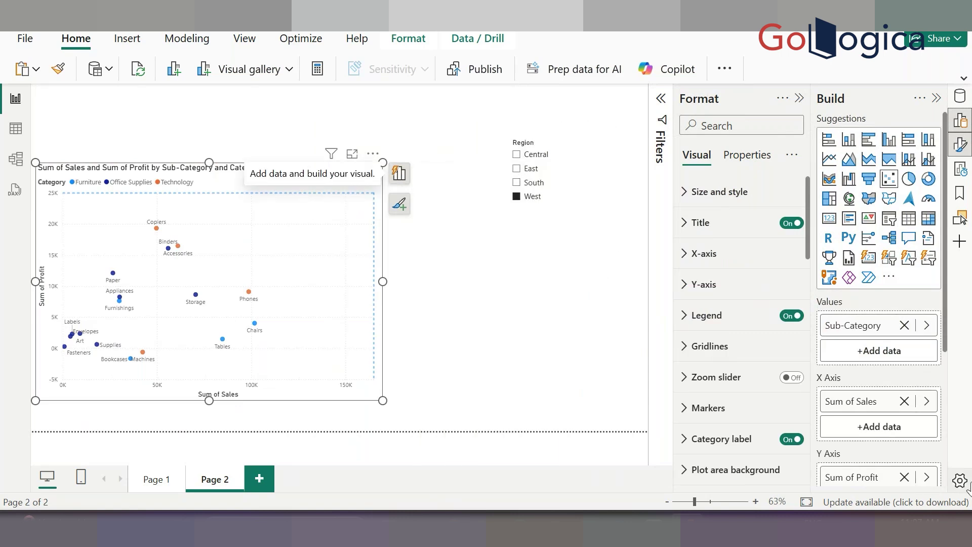
{"action": "scroll", "coordinate": [738, 439], "scroll_direction": "down", "scroll_amount": 5}
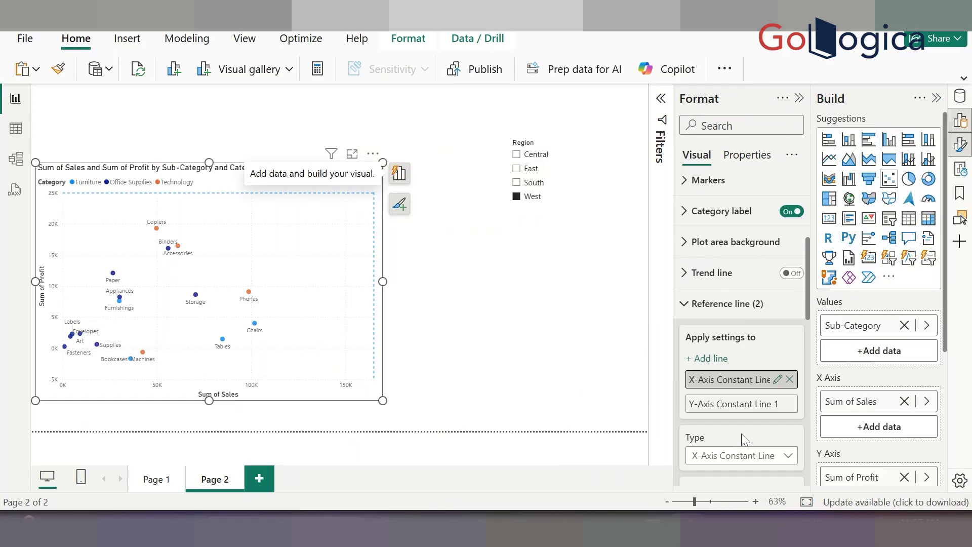
{"action": "left_click", "coordinate": [790, 379]}
{"action": "left_click", "coordinate": [790, 380]}
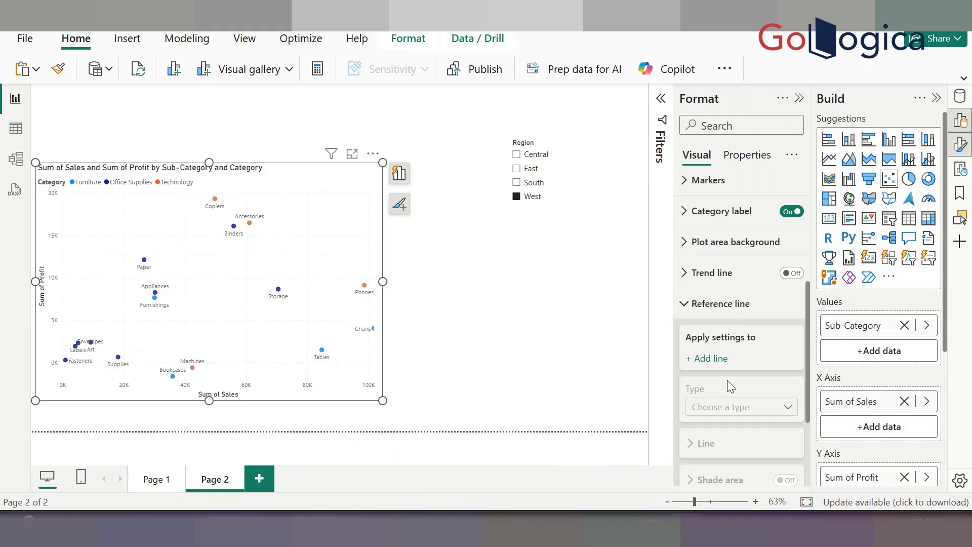
{"action": "left_click", "coordinate": [712, 360]}
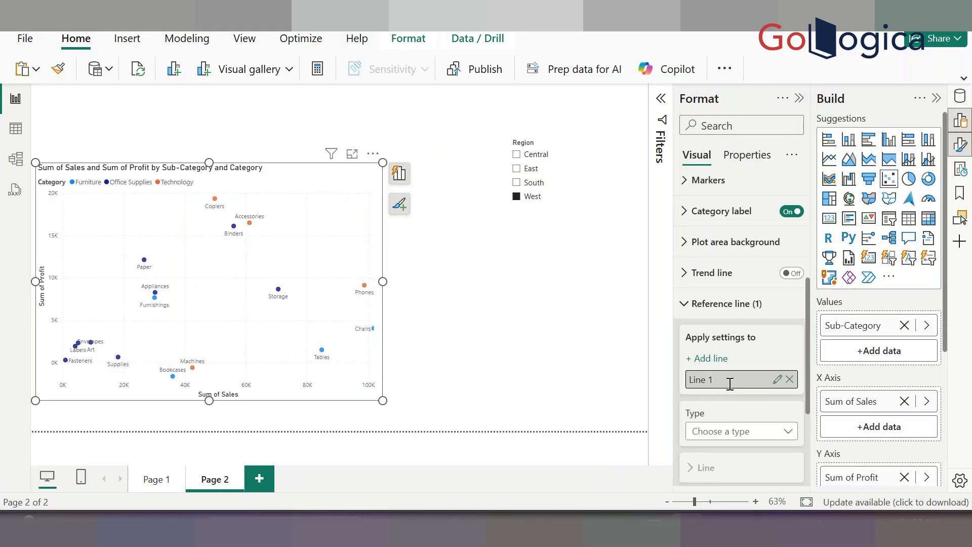
{"action": "left_click", "coordinate": [788, 433]}
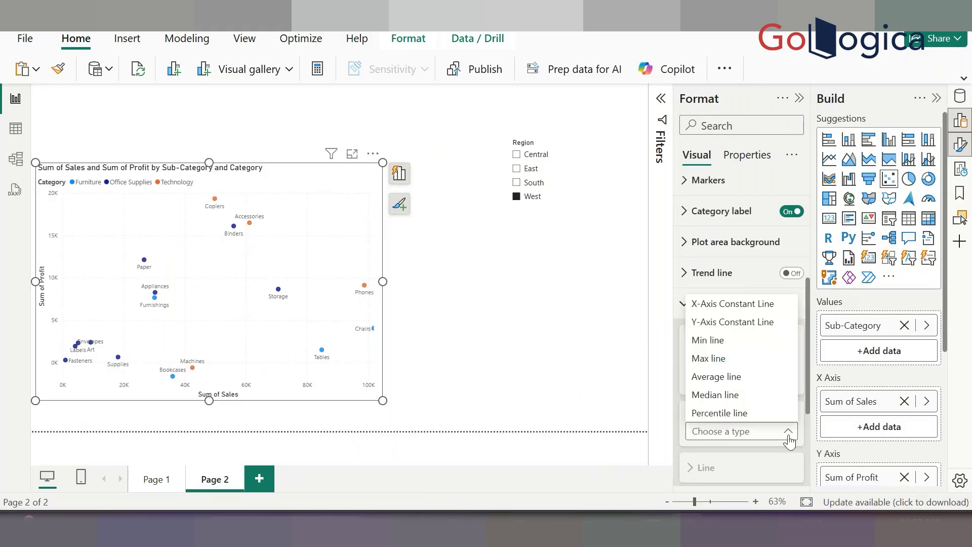
{"action": "left_click", "coordinate": [745, 305]}
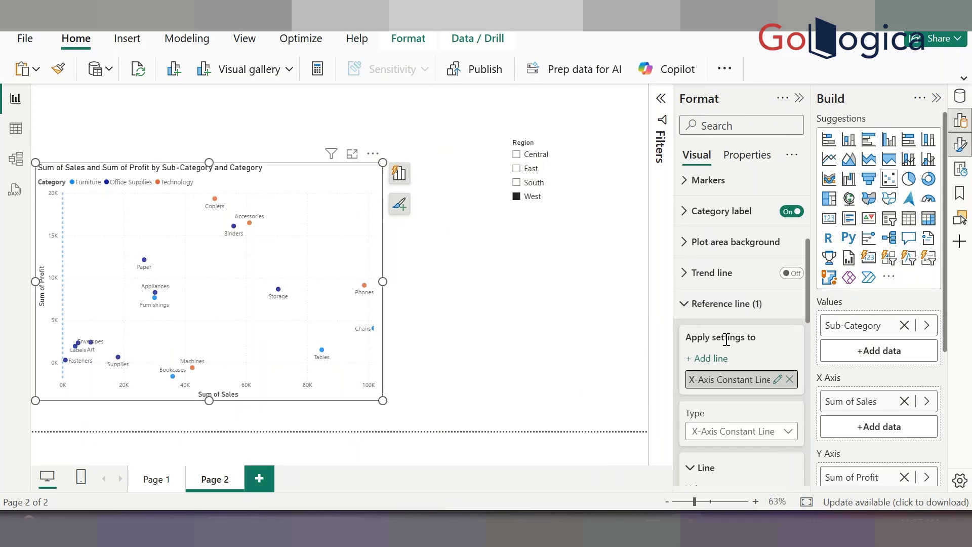
{"action": "left_click", "coordinate": [789, 379]}
Add an average reference line based on Sum of Sales to the scatter chart.
{"action": "left_click", "coordinate": [718, 358]}
{"action": "left_click", "coordinate": [788, 432]}
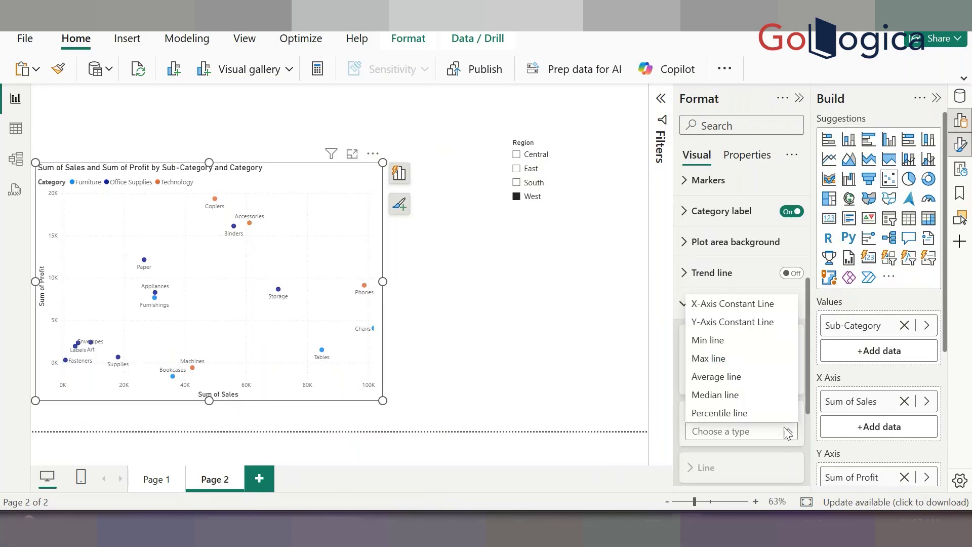
{"action": "left_click", "coordinate": [740, 376]}
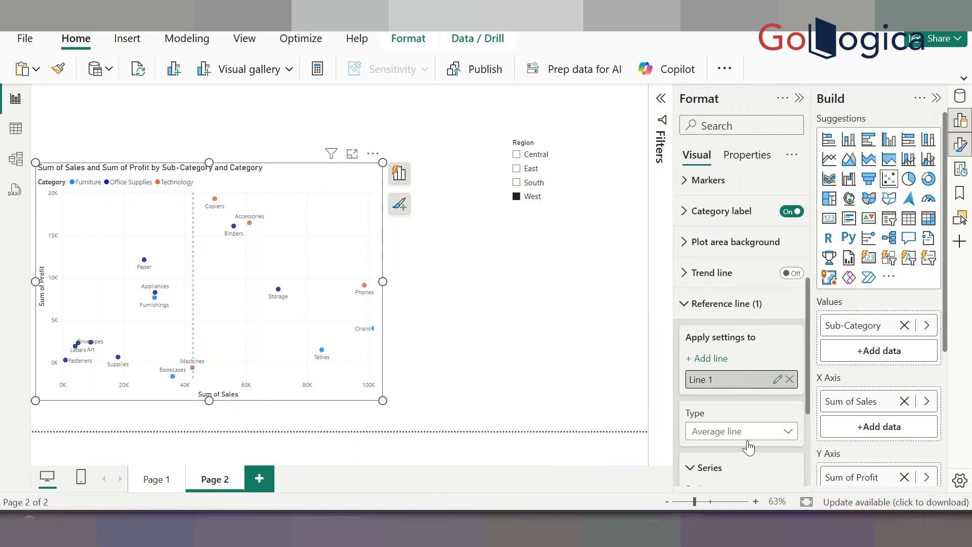
{"action": "scroll", "coordinate": [754, 439], "scroll_direction": "down", "scroll_amount": 3}
{"action": "left_click", "coordinate": [692, 316]}
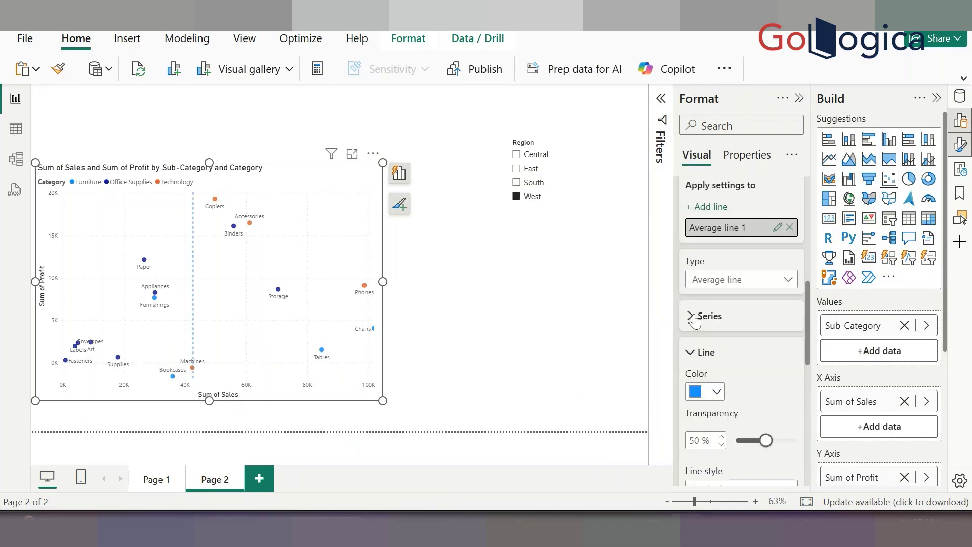
{"action": "left_click", "coordinate": [724, 317]}
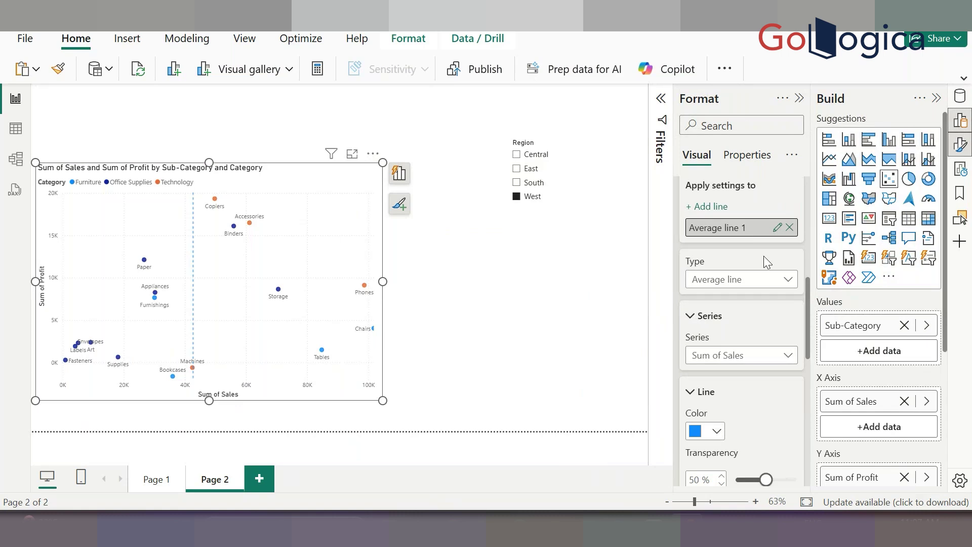
Add a second average reference line to the scatter chart and set its series to Sum of Profit.
{"action": "left_click", "coordinate": [718, 207]}
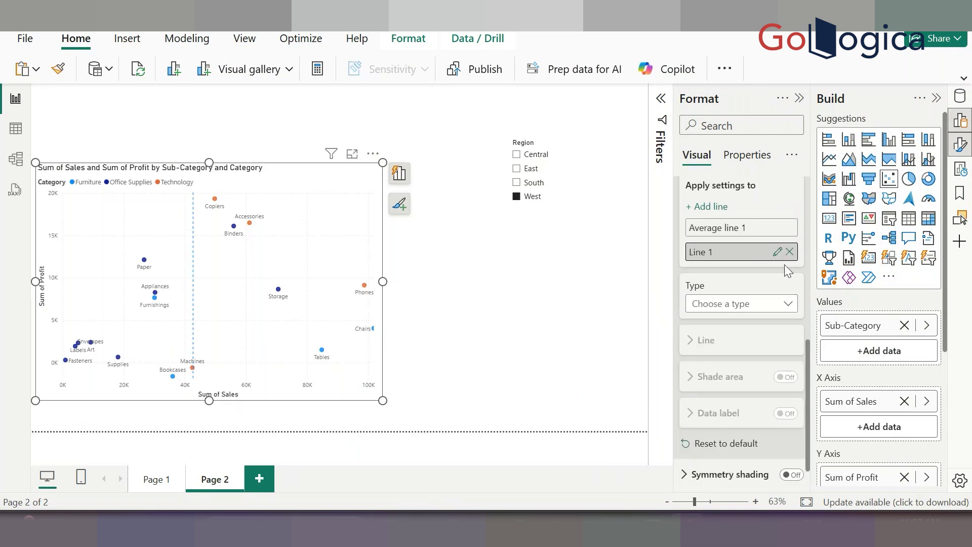
{"action": "left_click", "coordinate": [780, 304]}
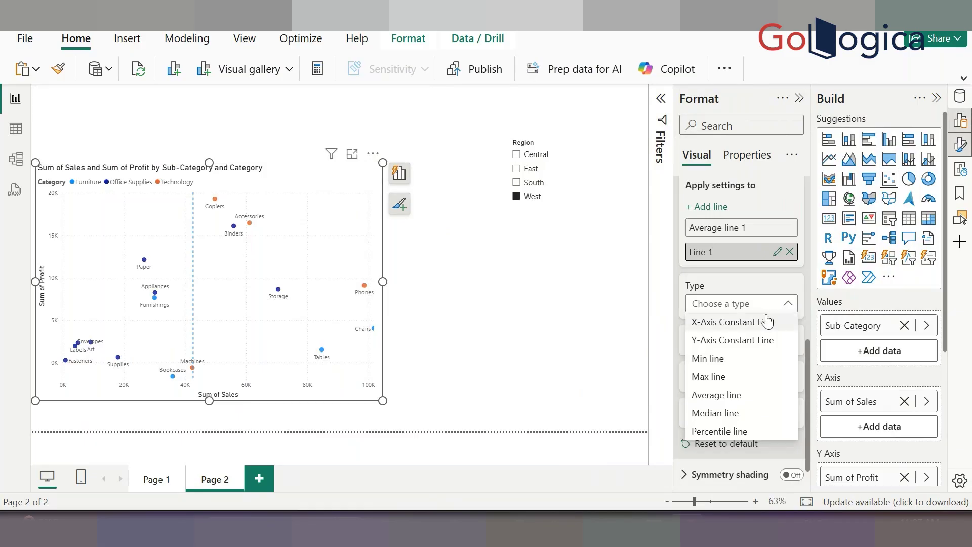
{"action": "left_click", "coordinate": [732, 395]}
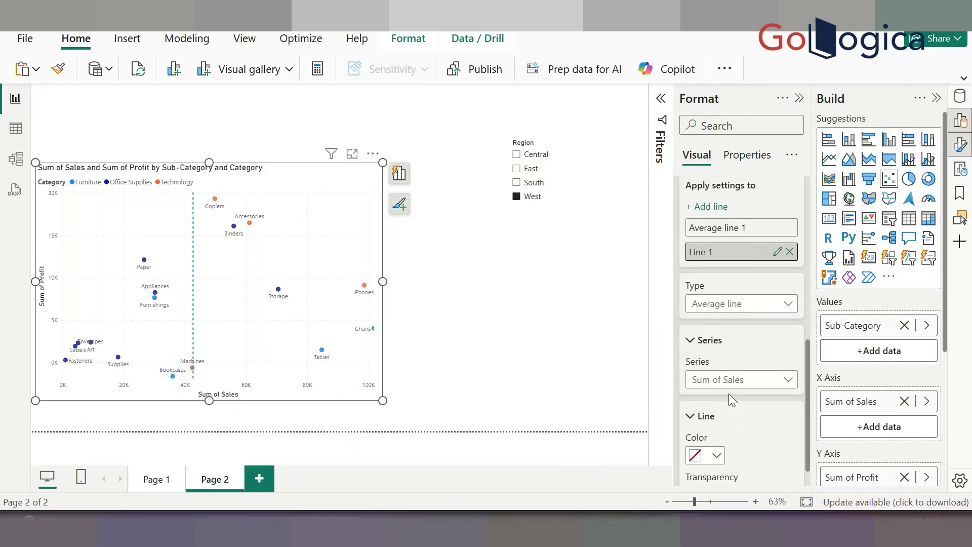
{"action": "left_click", "coordinate": [740, 379]}
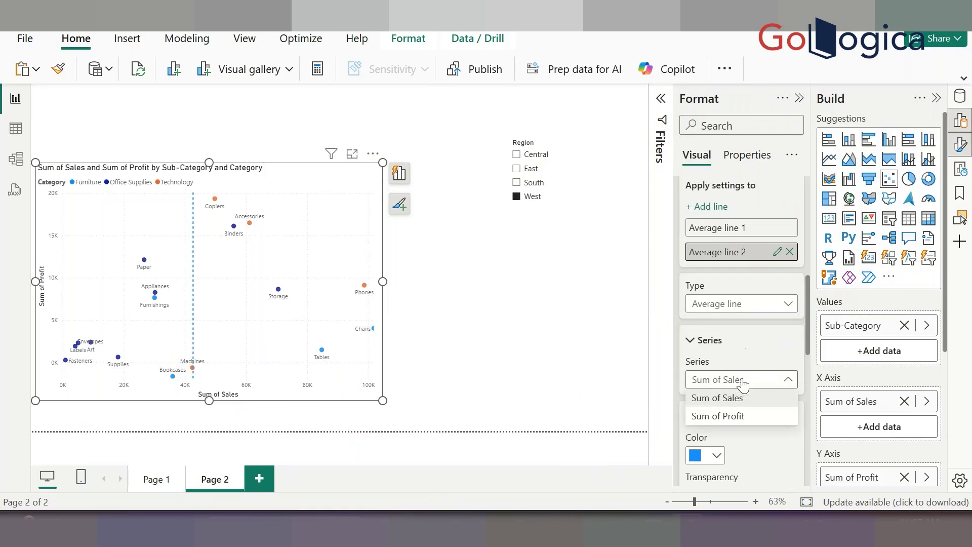
{"action": "left_click", "coordinate": [730, 416]}
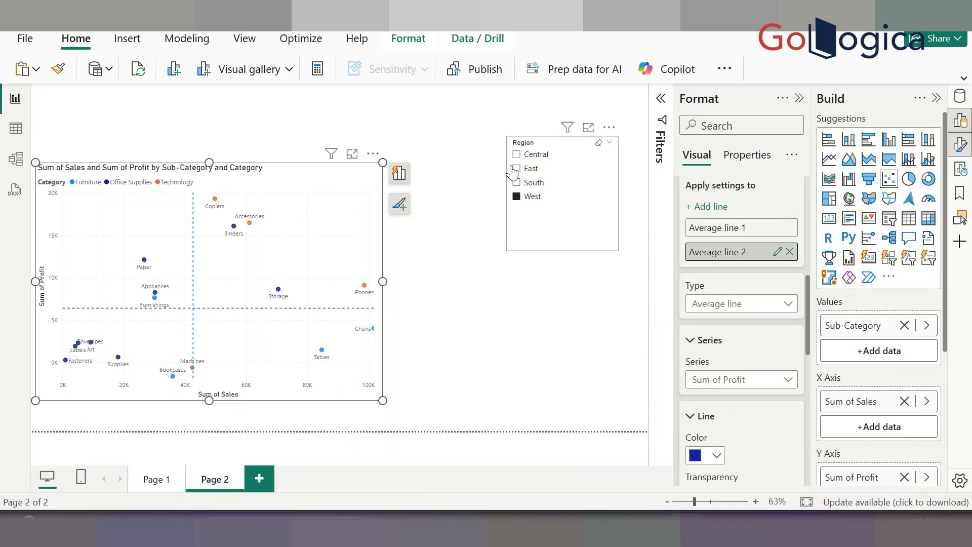
Enlarge the scatter chart upward and toward the Region slicer, and hide the Format and Build panes.
{"action": "left_click_drag", "start_coordinate": [382, 163], "coordinate": [490, 84]}
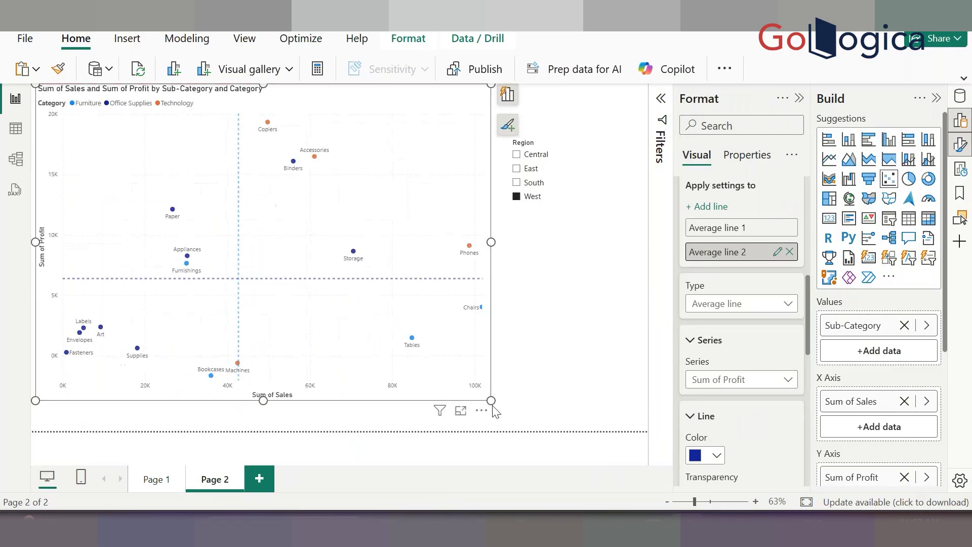
{"action": "left_click", "coordinate": [616, 243]}
{"action": "left_click", "coordinate": [800, 99]}
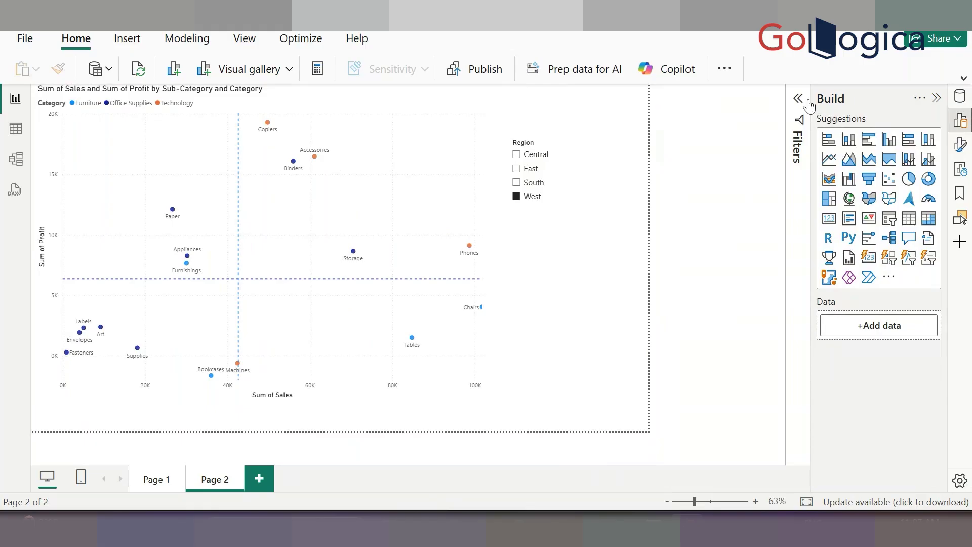
{"action": "left_click", "coordinate": [937, 98]}
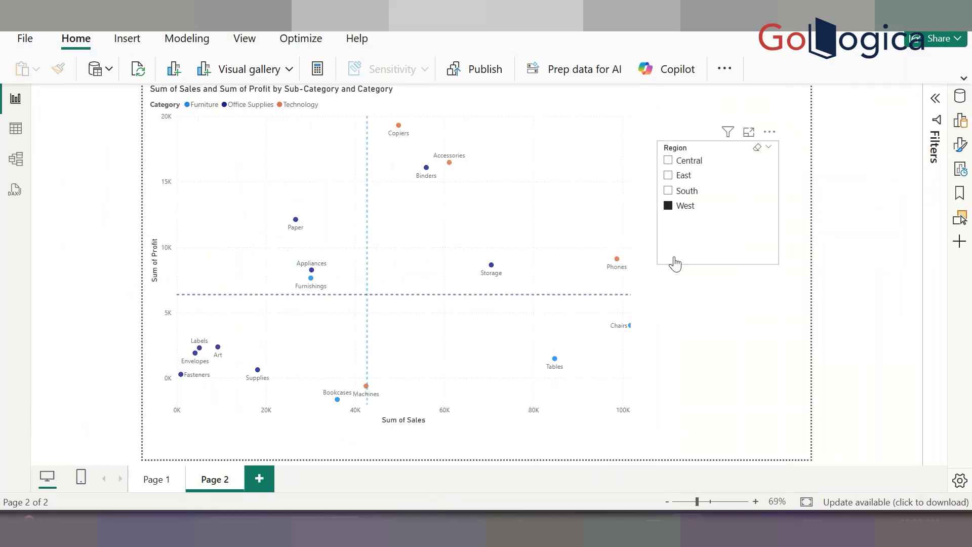
Narrow the Region slicer from its chart-facing side and enlarge the scatter chart to fill the freed space down to the page's lower edge.
{"action": "left_click", "coordinate": [669, 260]}
{"action": "left_click_drag", "start_coordinate": [657, 263], "coordinate": [722, 255]}
{"action": "left_click", "coordinate": [612, 187]}
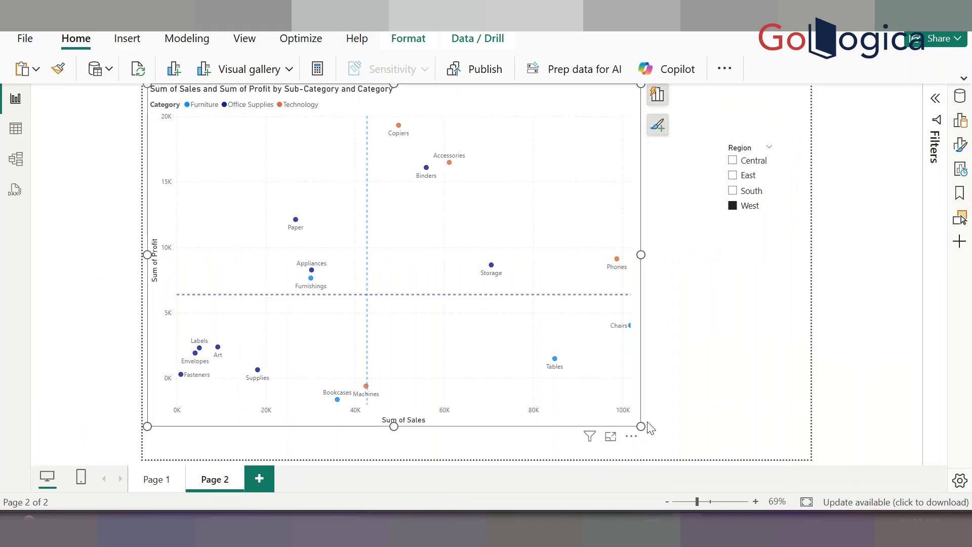
{"action": "left_click_drag", "start_coordinate": [642, 427], "coordinate": [719, 465]}
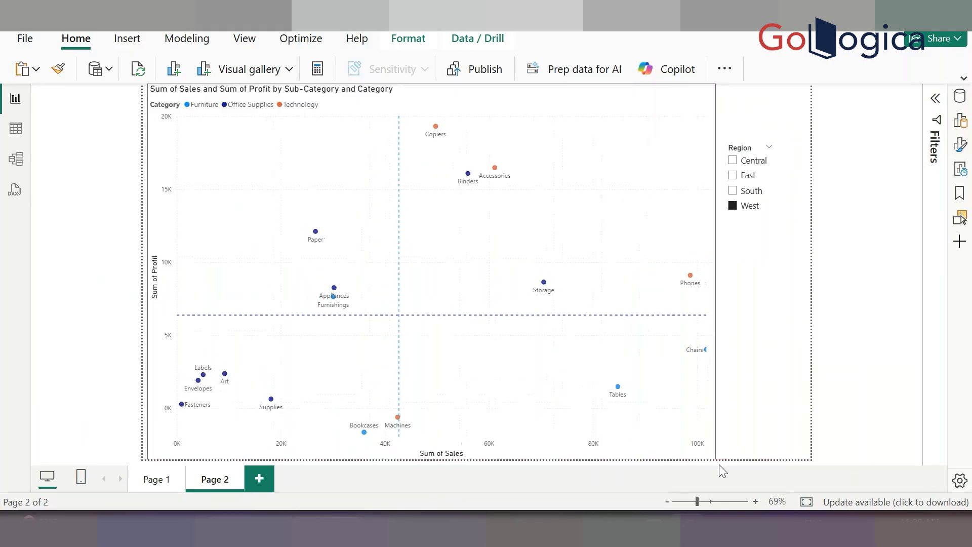
Filter the scatter chart by South, West, Central, East, West and South in turn to compare the regional quadrants.
{"action": "left_click", "coordinate": [733, 192]}
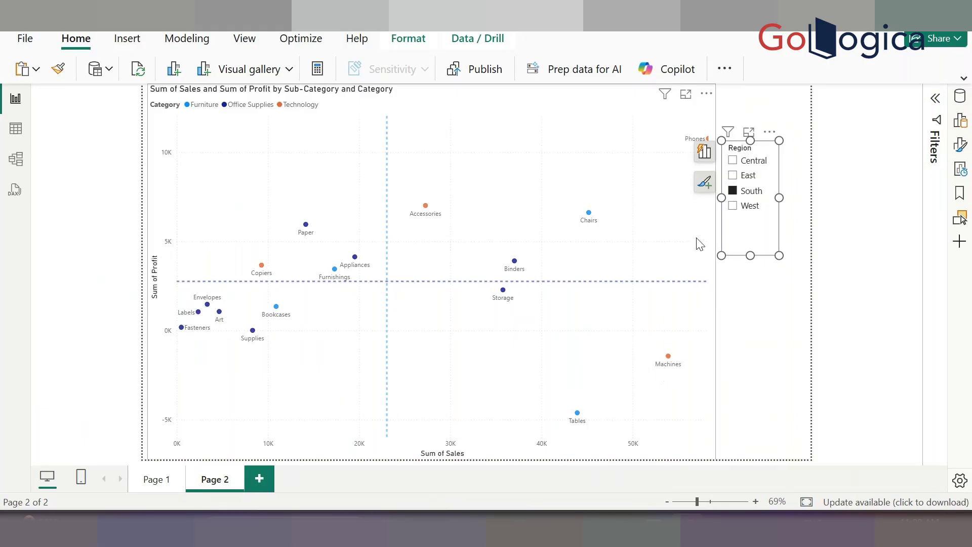
{"action": "left_click", "coordinate": [732, 206]}
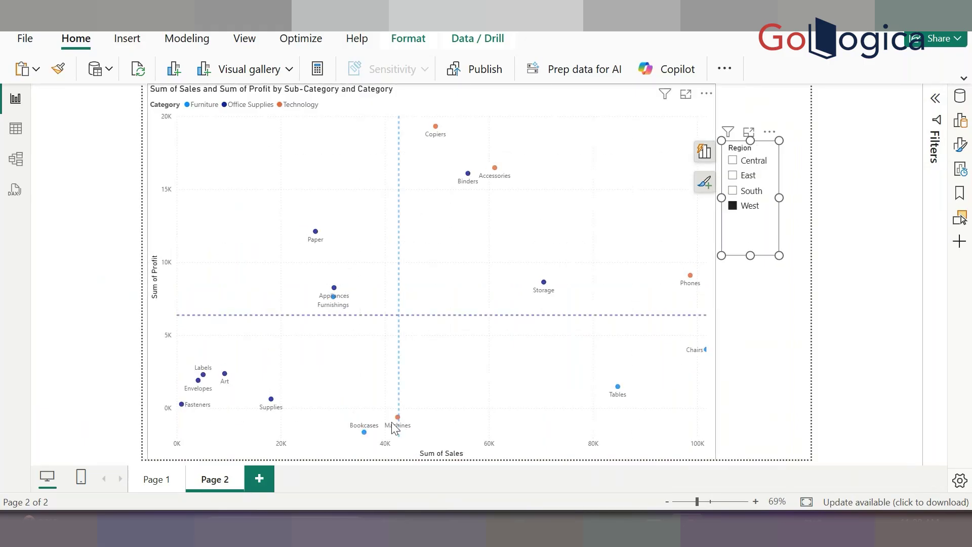
{"action": "left_click", "coordinate": [733, 160]}
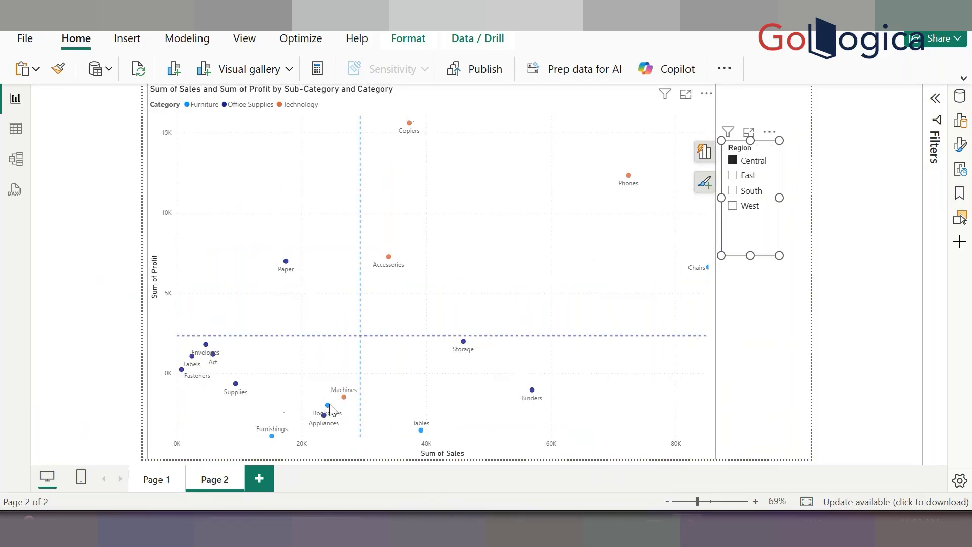
{"action": "left_click", "coordinate": [744, 177]}
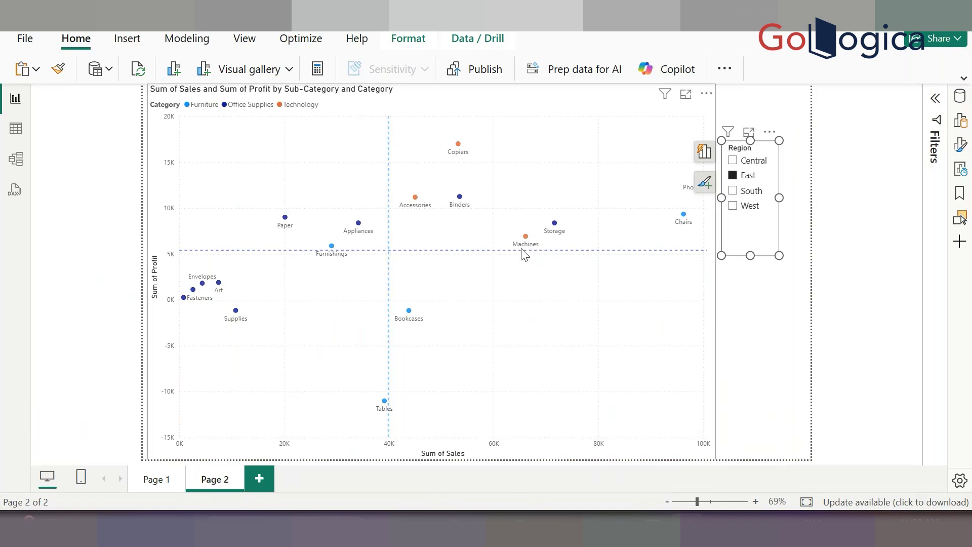
{"action": "left_click", "coordinate": [733, 206]}
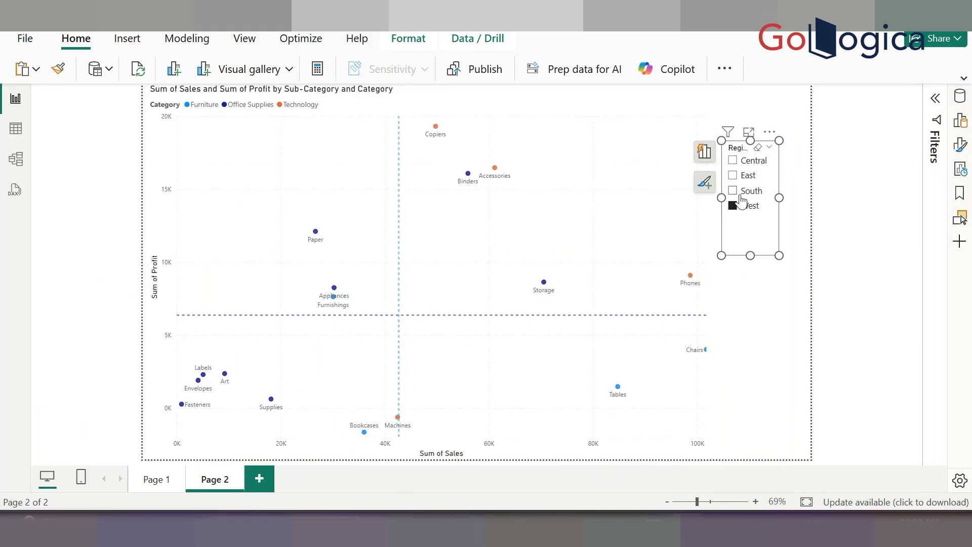
{"action": "left_click", "coordinate": [740, 191]}
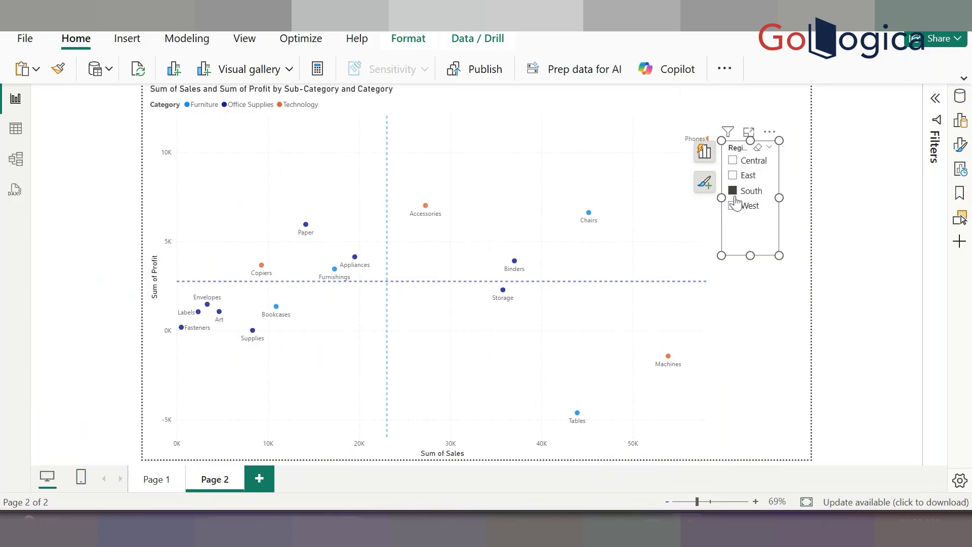
Highlight the Tables point, compare its quadrant across all four regions, and clear the highlight with the chart filtered to East.
{"action": "left_click", "coordinate": [578, 416]}
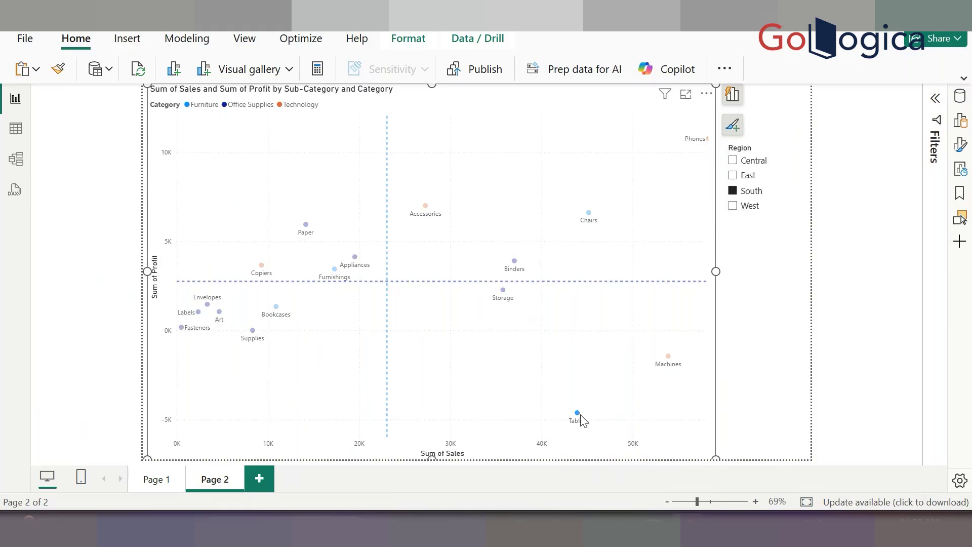
{"action": "left_click", "coordinate": [731, 207]}
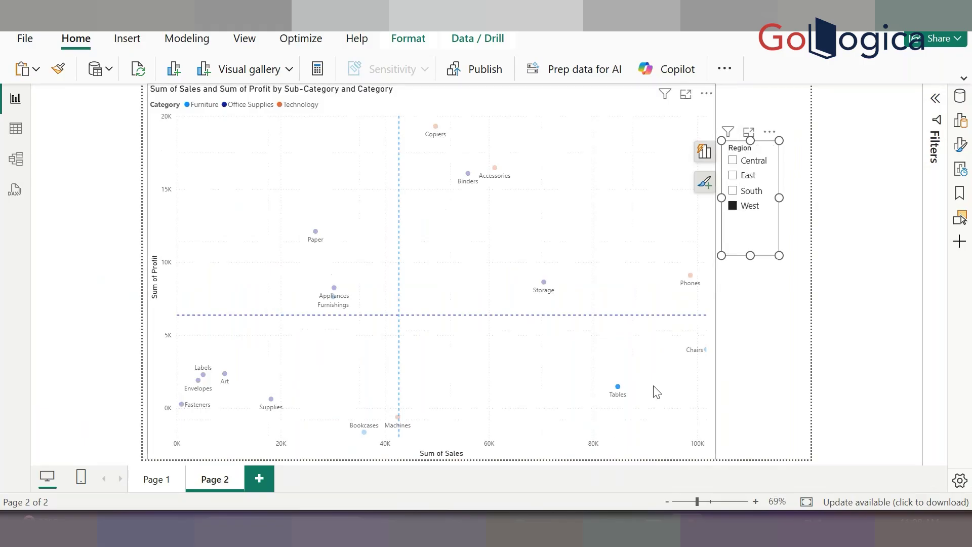
{"action": "left_click", "coordinate": [734, 162]}
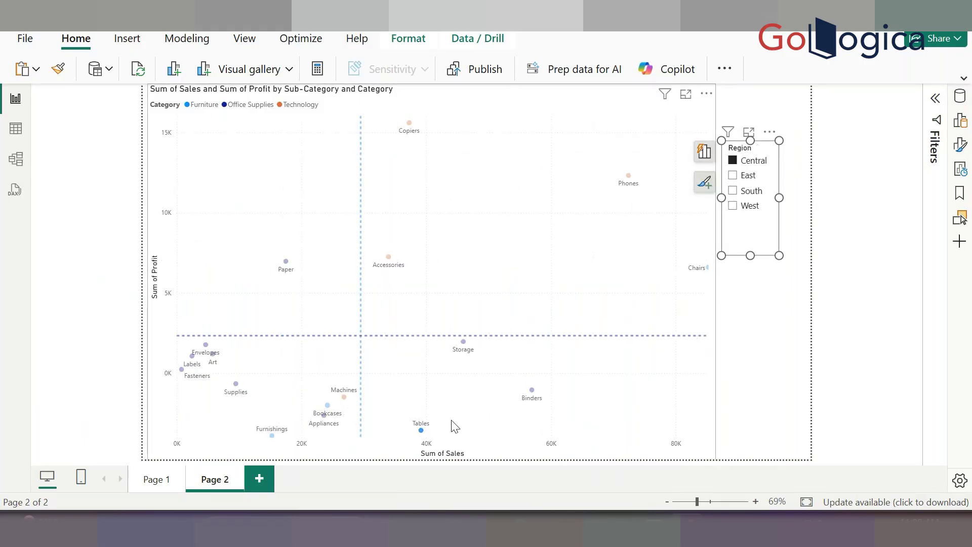
{"action": "left_click", "coordinate": [745, 176]}
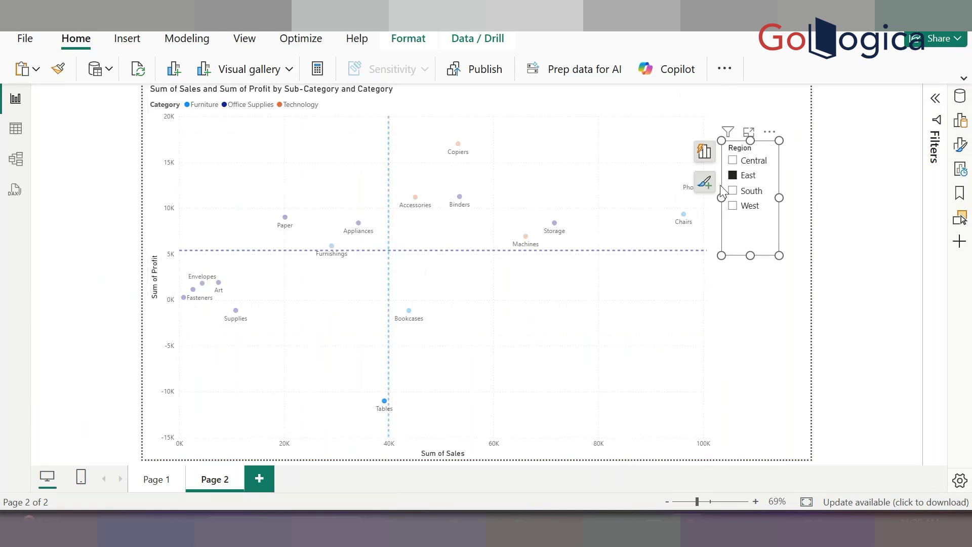
{"action": "left_click", "coordinate": [734, 161]}
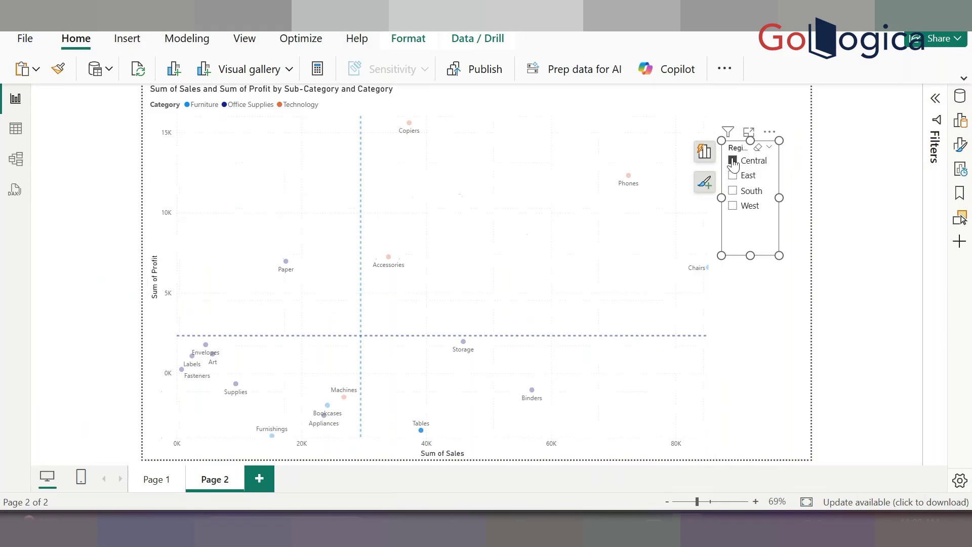
{"action": "left_click", "coordinate": [733, 191]}
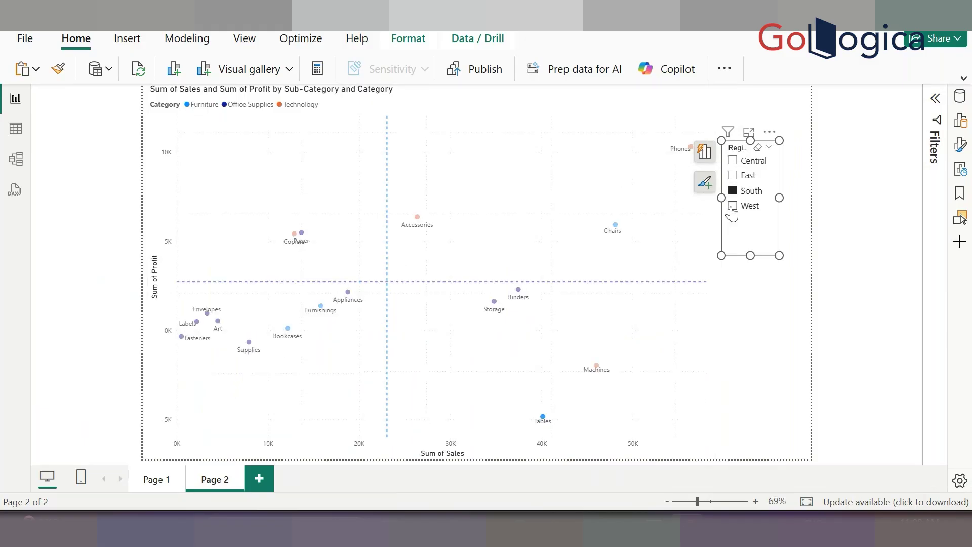
{"action": "left_click", "coordinate": [734, 206]}
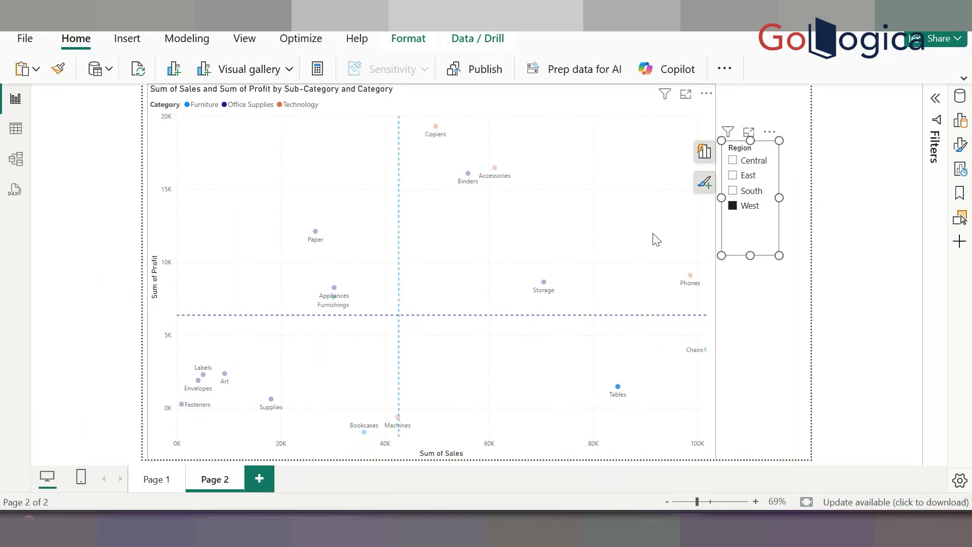
{"action": "left_click", "coordinate": [740, 175]}
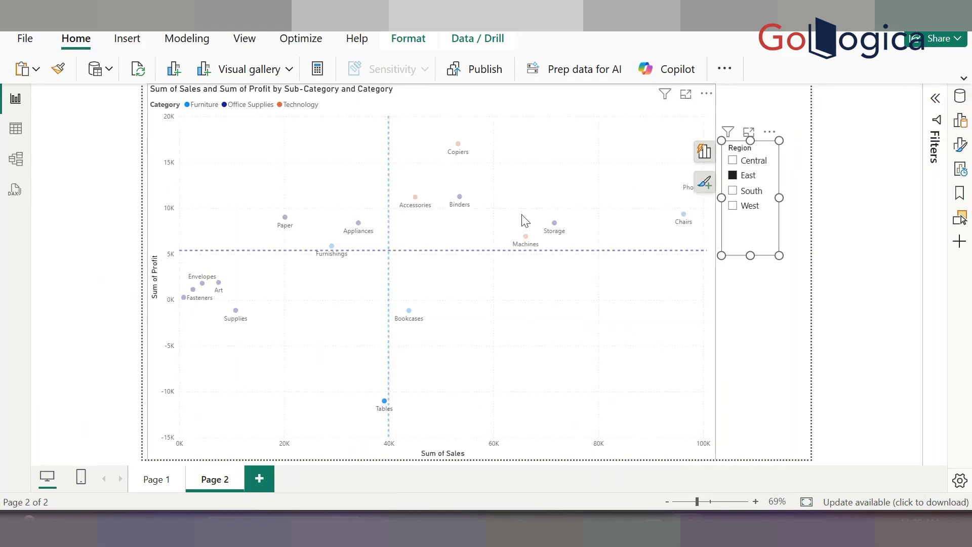
{"action": "left_click", "coordinate": [523, 245]}
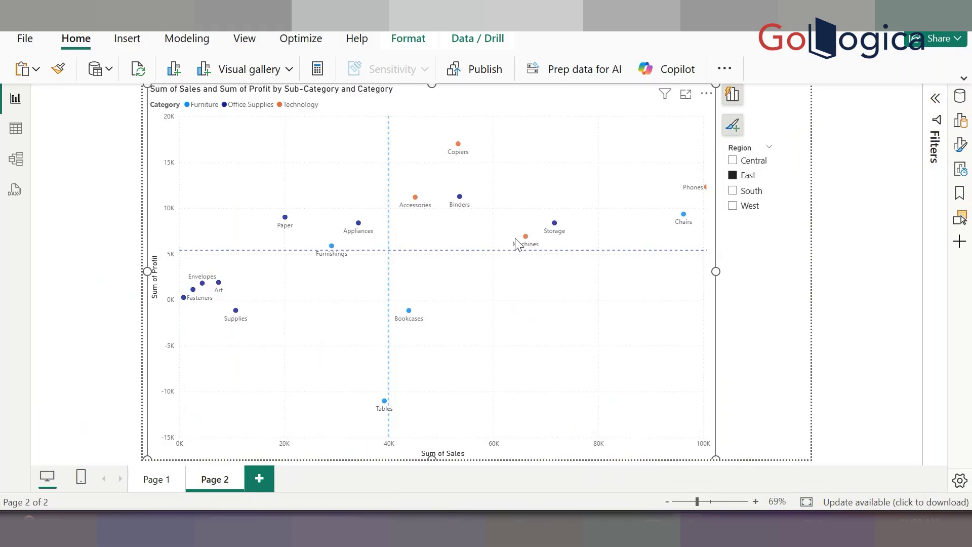
Clear and delete the Region slicer, and widen the scatter chart across the freed space to the page's edge.
{"action": "left_click", "coordinate": [734, 177]}
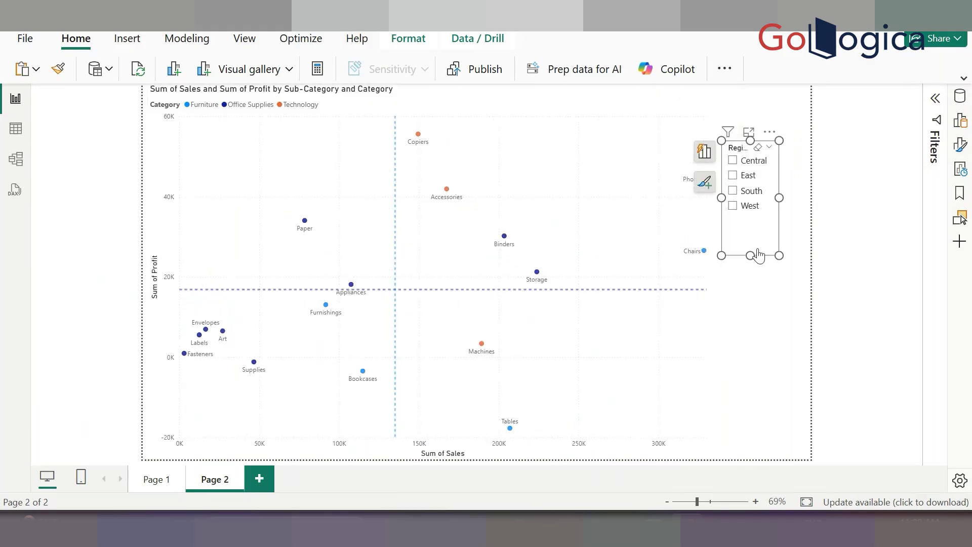
{"action": "key", "text": "Delete"}
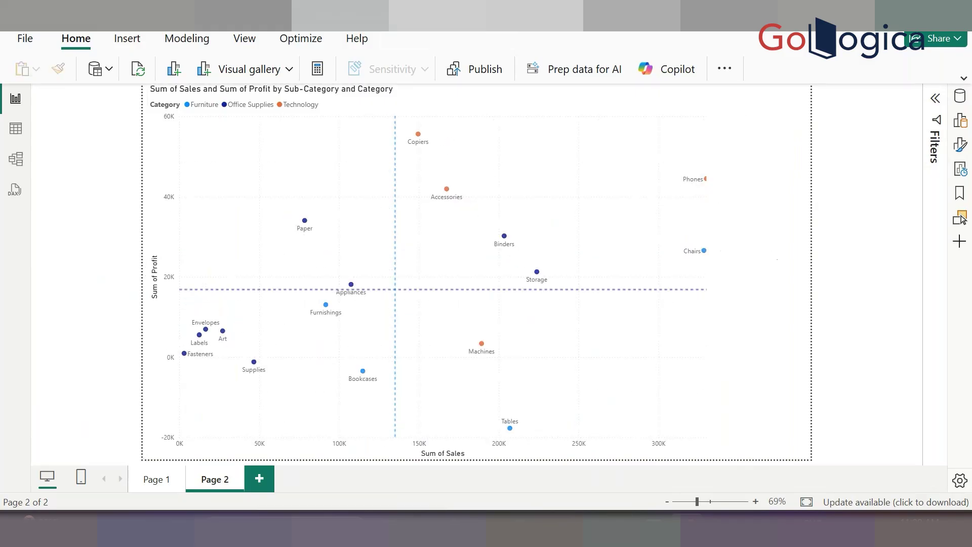
{"action": "left_click", "coordinate": [709, 253]}
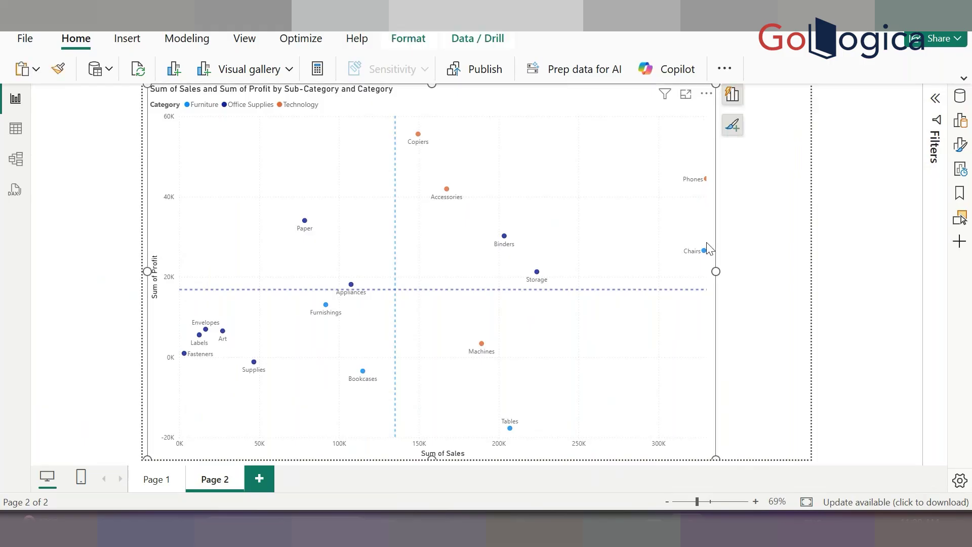
{"action": "left_click_drag", "start_coordinate": [717, 273], "coordinate": [810, 272]}
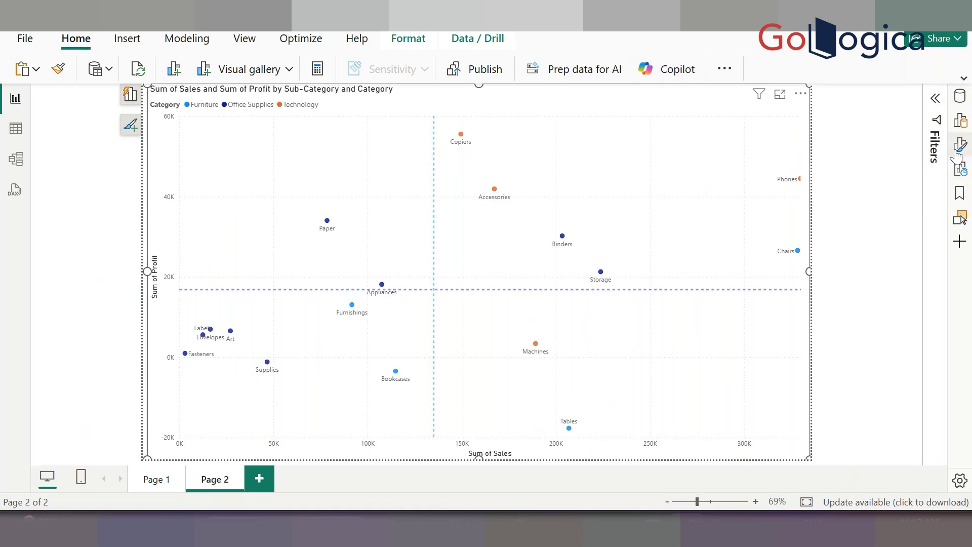
Add Year from the Order Date hierarchy to the scatter chart's Play Axis.
{"action": "left_click", "coordinate": [960, 120]}
{"action": "scroll", "coordinate": [888, 324], "scroll_direction": "down", "scroll_amount": 5}
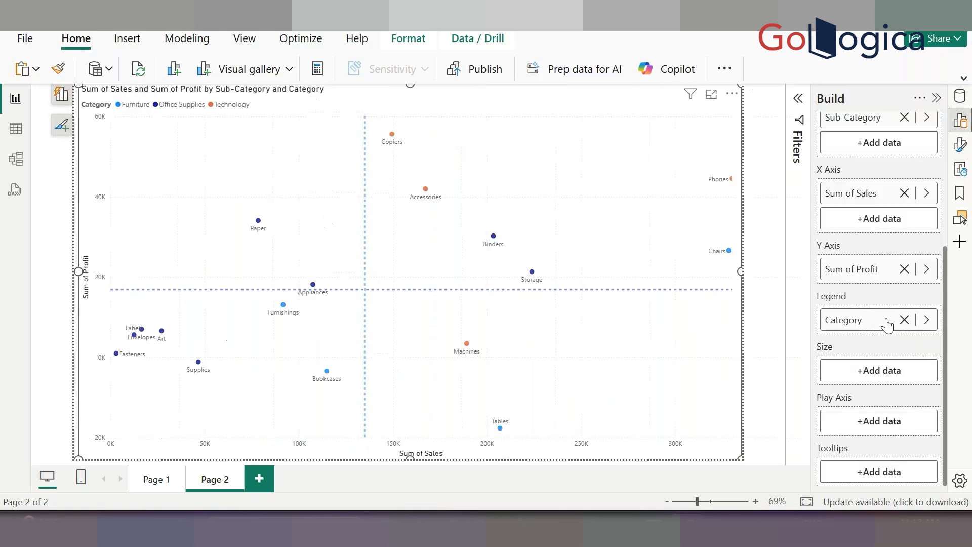
{"action": "left_click", "coordinate": [845, 431]}
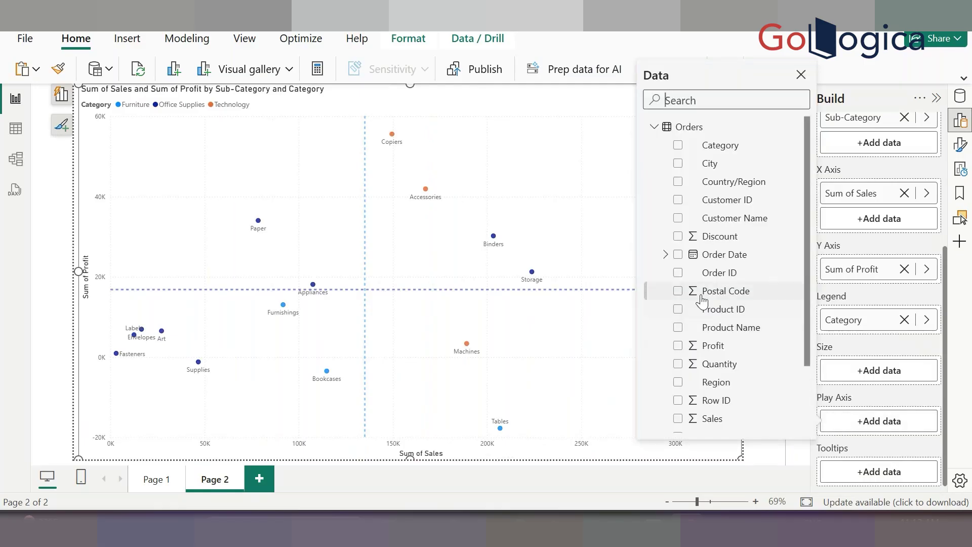
{"action": "left_click", "coordinate": [664, 254]}
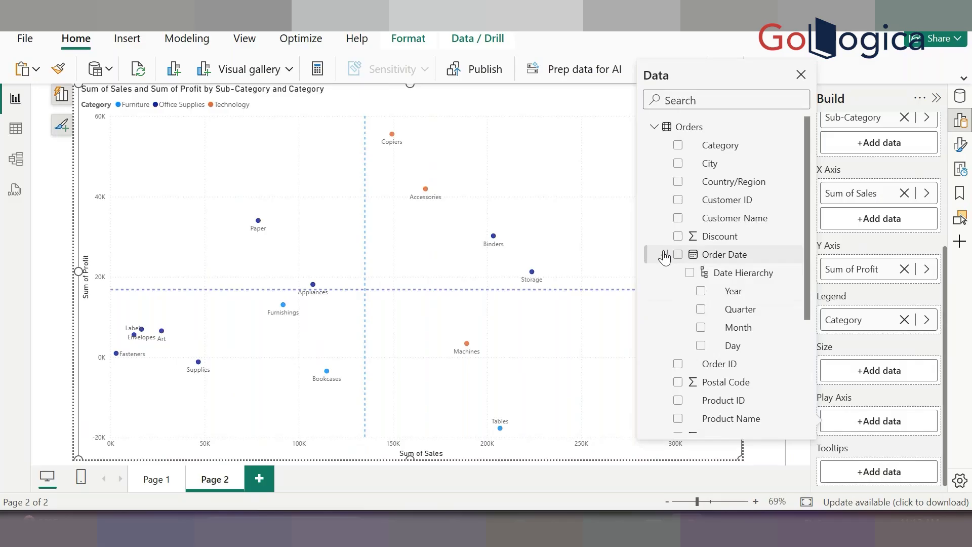
{"action": "left_click", "coordinate": [701, 292]}
{"action": "left_click", "coordinate": [596, 179]}
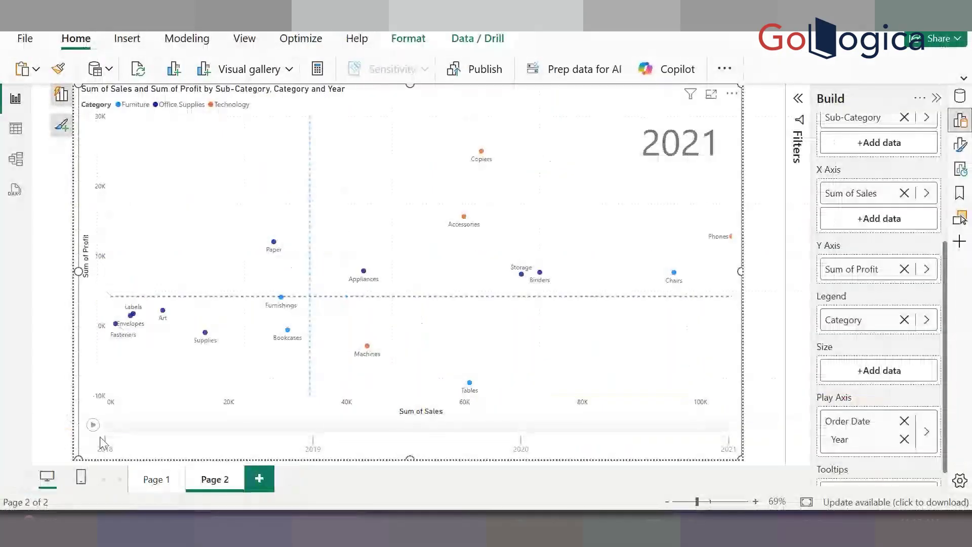
Play the yearly animation from 2018 to 2021 to watch the sub-categories move between quadrants.
{"action": "left_click", "coordinate": [93, 417]}
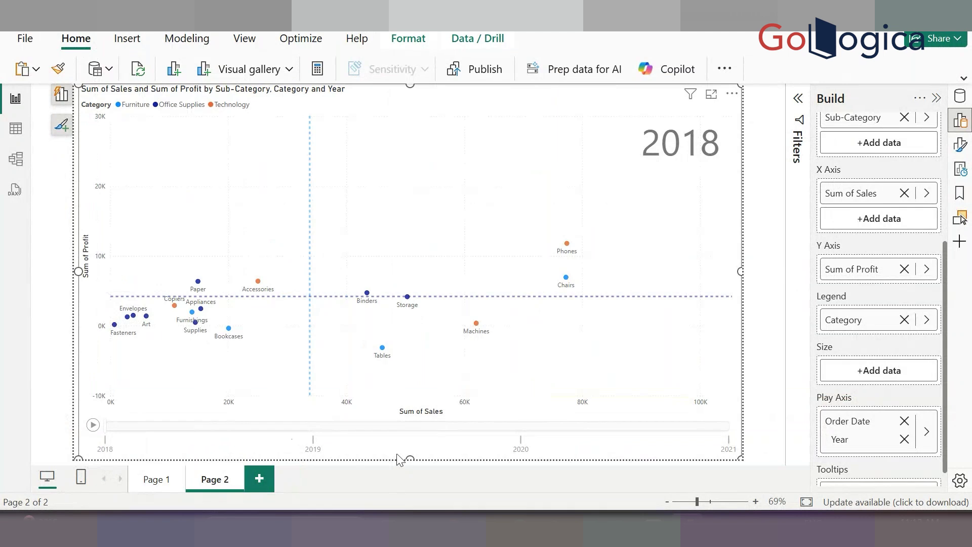
{"action": "left_click", "coordinate": [93, 425]}
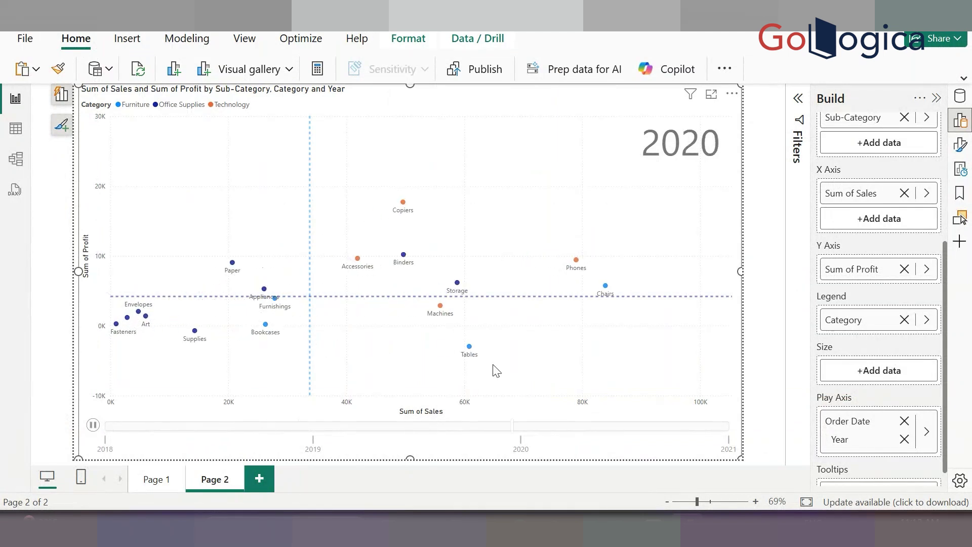
{"action": "left_click", "coordinate": [93, 425]}
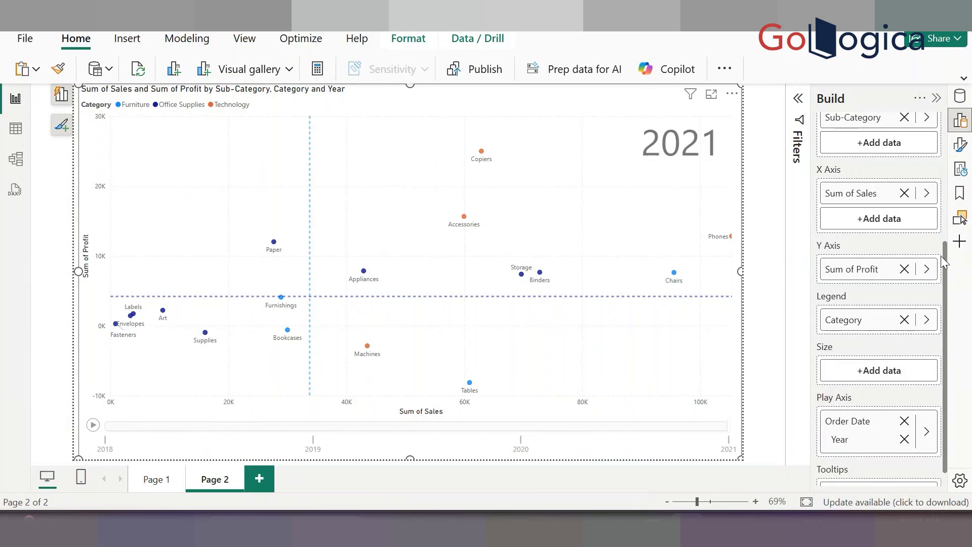
Look through the scatter chart's formatting options, and hide the Format and Build panes.
{"action": "left_click", "coordinate": [961, 146]}
{"action": "scroll", "coordinate": [764, 373], "scroll_direction": "down", "scroll_amount": 2}
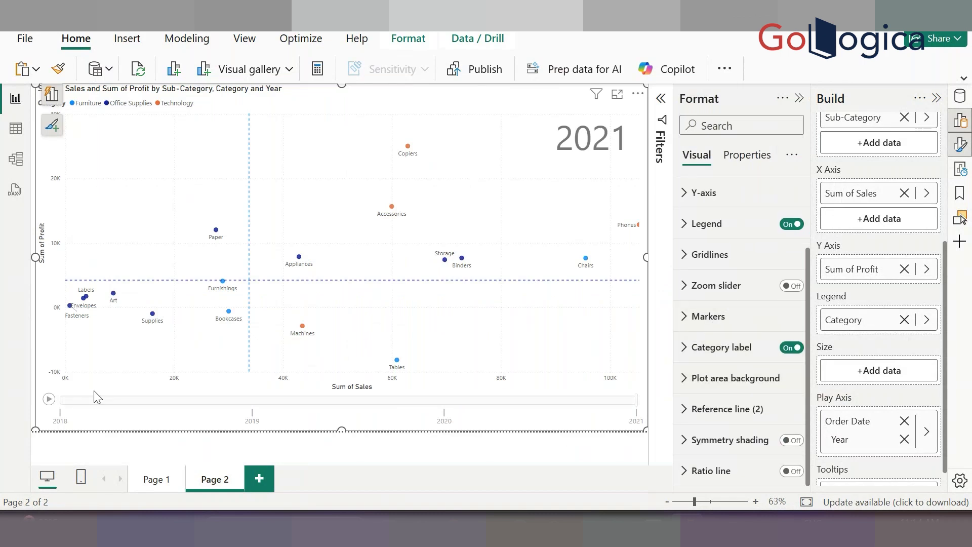
{"action": "left_click", "coordinate": [799, 99]}
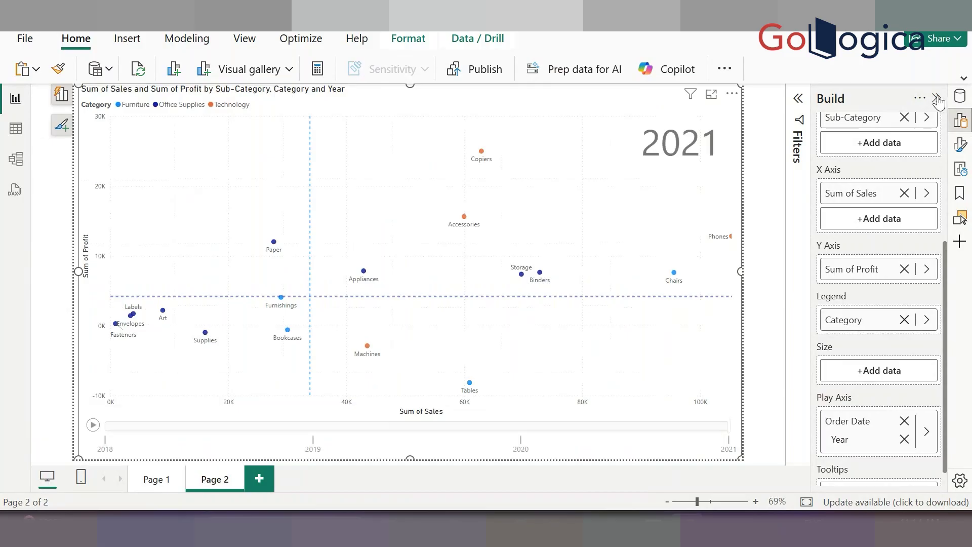
{"action": "left_click", "coordinate": [936, 99]}
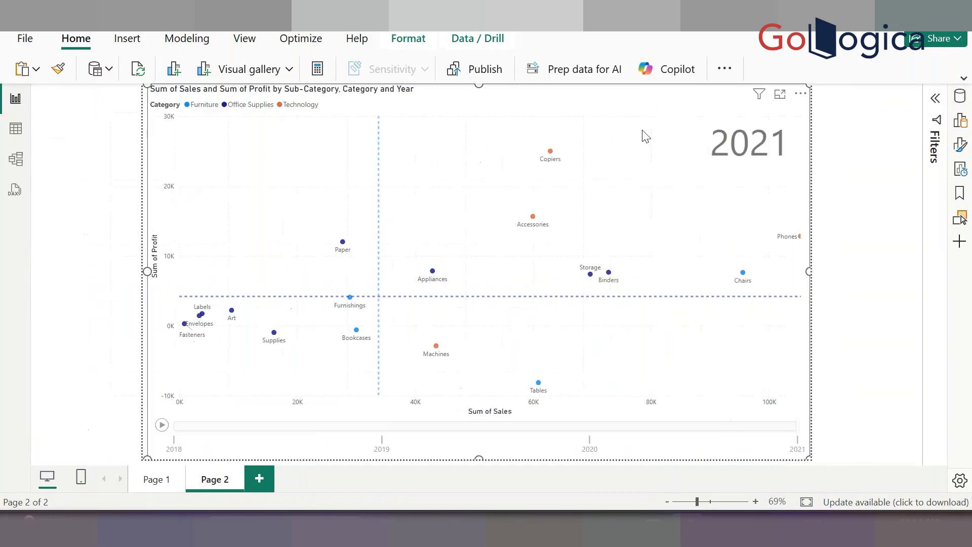
Set the play axis to 2018, 2019, 2018, 2019 and 2020 in turn to compare the sub-category quadrants.
{"action": "left_click", "coordinate": [178, 434]}
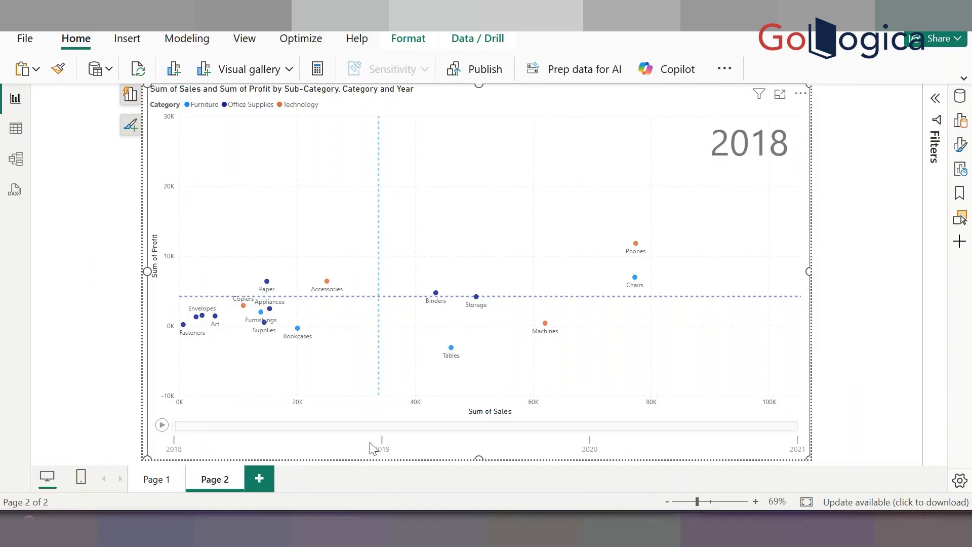
{"action": "left_click", "coordinate": [384, 428]}
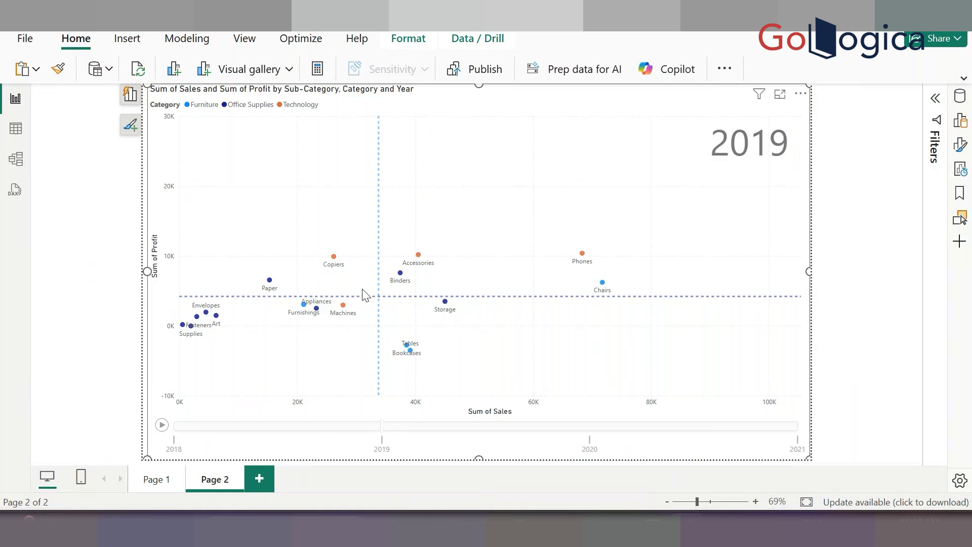
{"action": "left_click", "coordinate": [186, 427]}
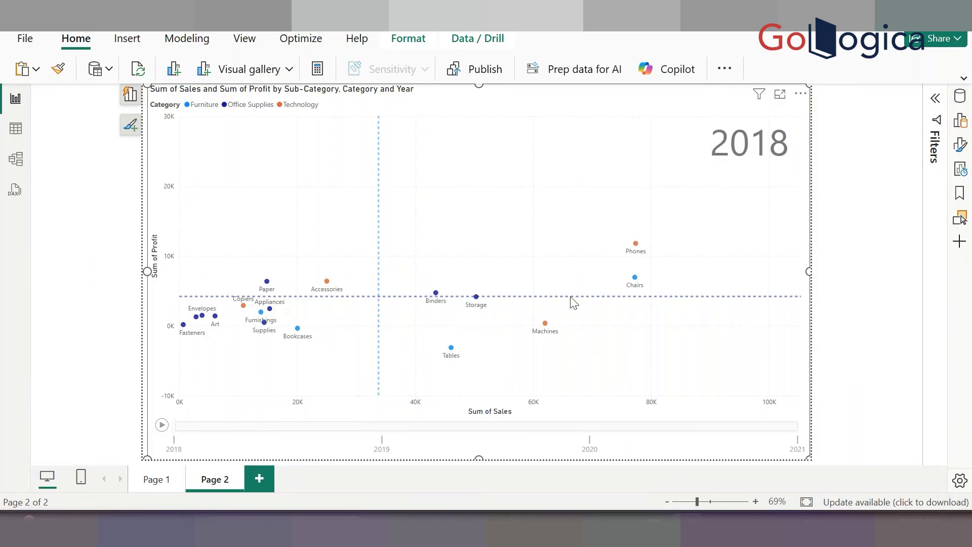
{"action": "left_click", "coordinate": [384, 428]}
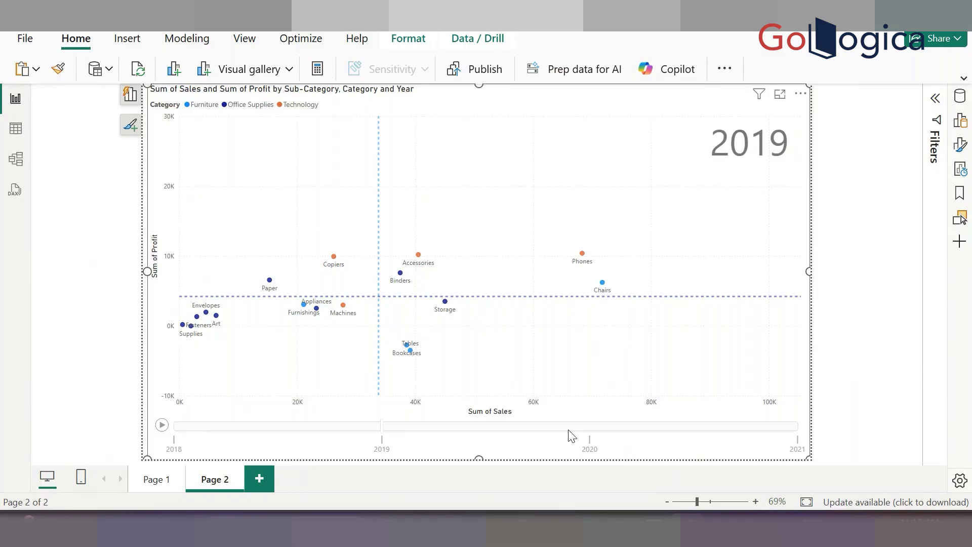
{"action": "left_click", "coordinate": [590, 427]}
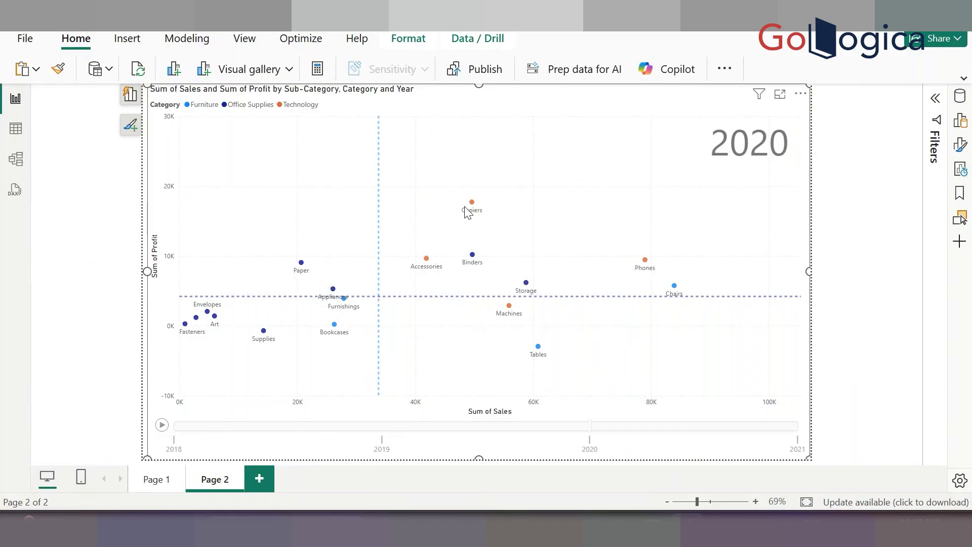
Highlight Copiers to trace its path from 2018 to 2020, inspect the points' details, and extend the path to 2021.
{"action": "mouse_move", "coordinate": [474, 203]}
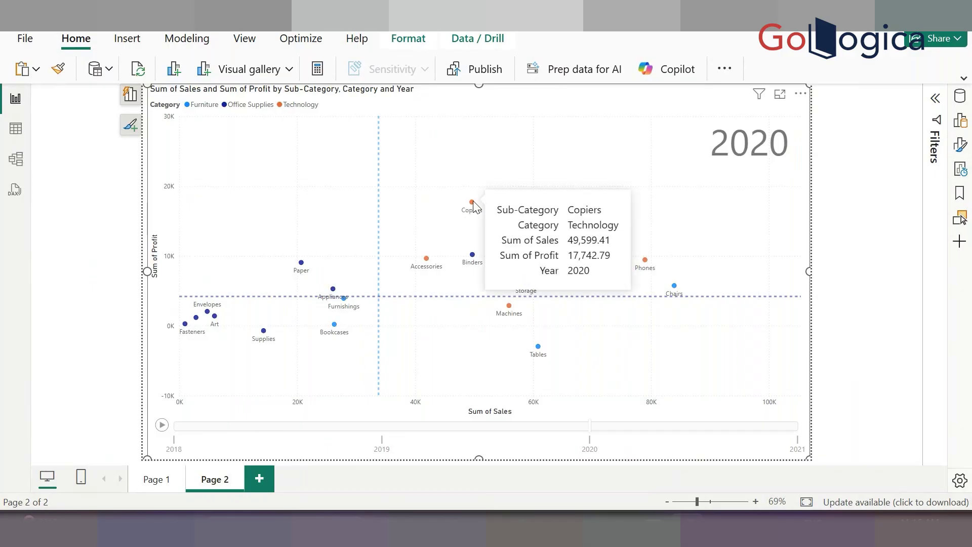
{"action": "left_click", "coordinate": [472, 203]}
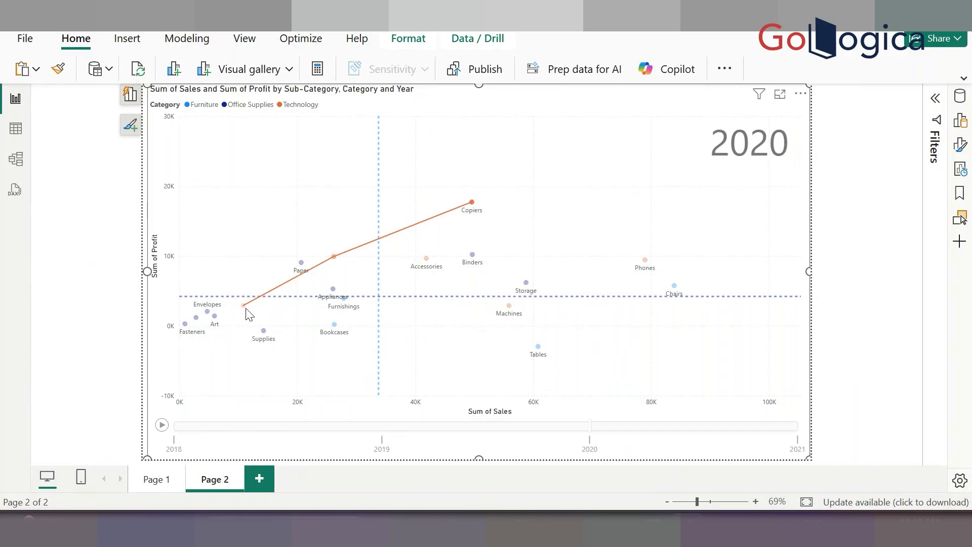
{"action": "mouse_move", "coordinate": [246, 307]}
{"action": "mouse_move", "coordinate": [332, 257]}
{"action": "mouse_move", "coordinate": [471, 201]}
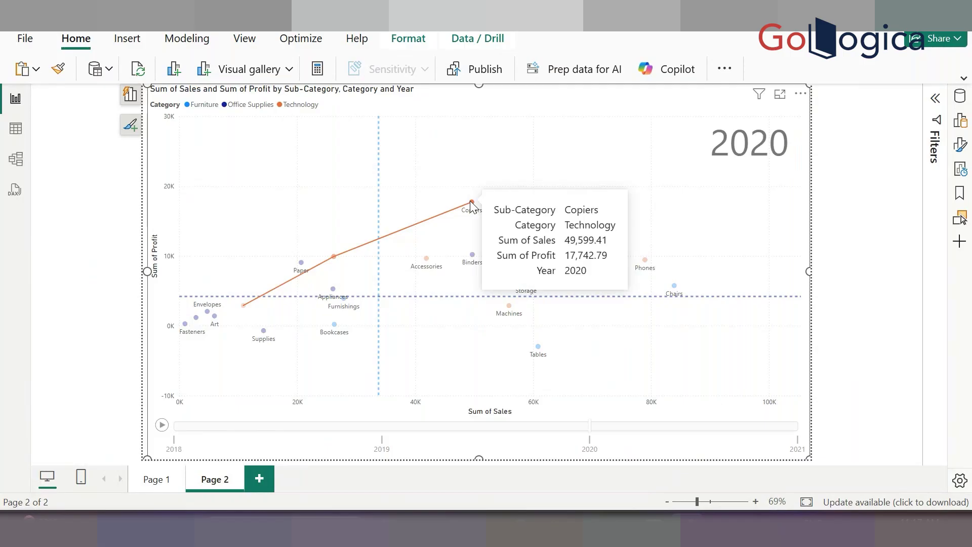
{"action": "left_click", "coordinate": [792, 427]}
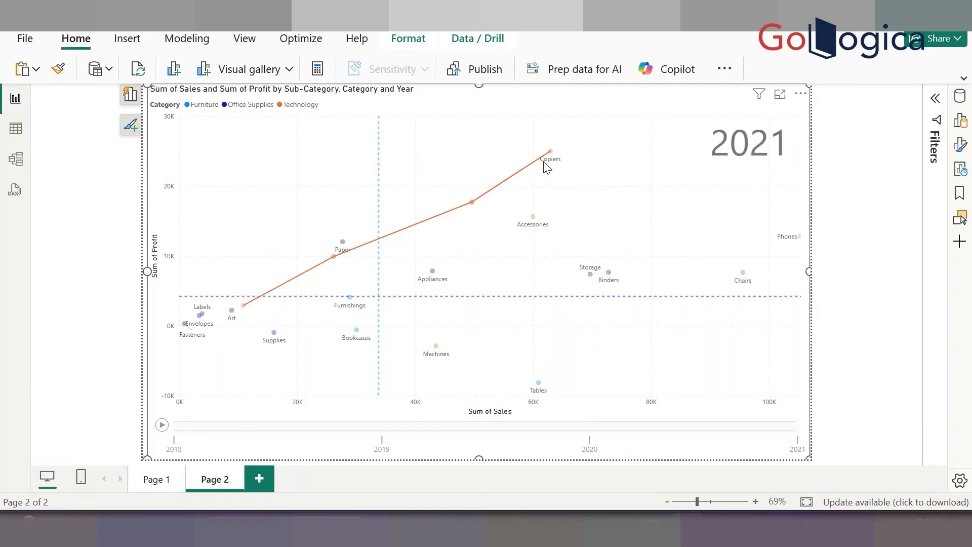
{"action": "mouse_move", "coordinate": [553, 155]}
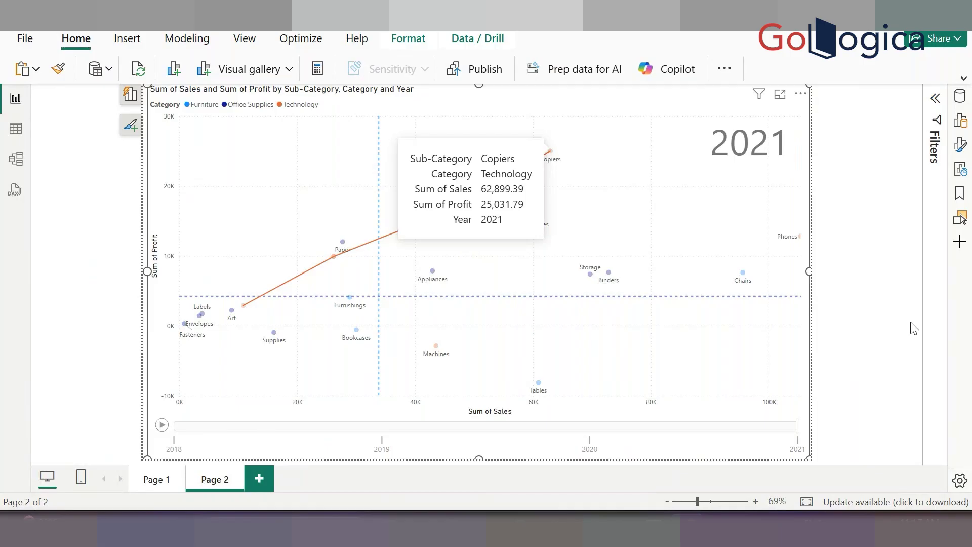
Step the play axis back from 2020 to 2018 and forward again to 2021 to follow the highlighted Copiers path.
{"action": "left_click", "coordinate": [591, 434]}
{"action": "left_click", "coordinate": [393, 428]}
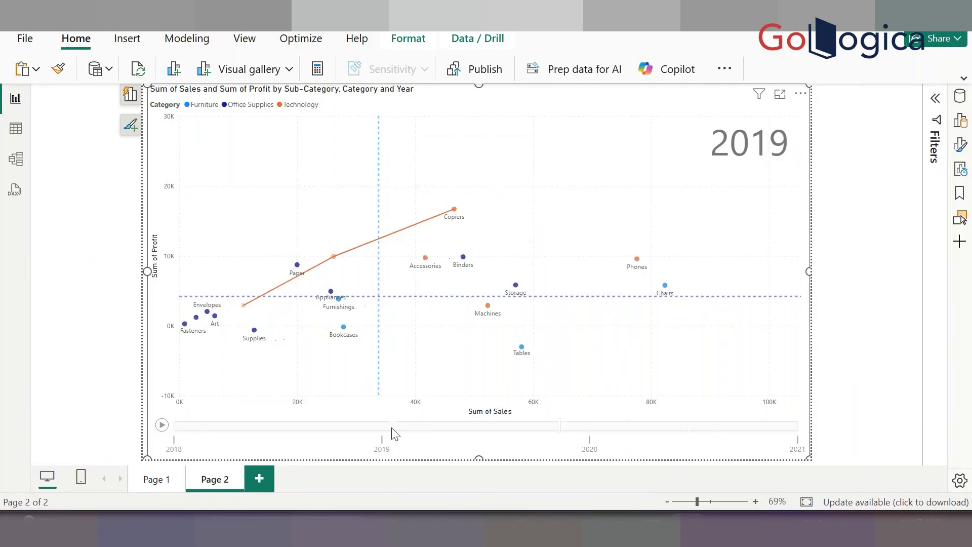
{"action": "left_click", "coordinate": [209, 425]}
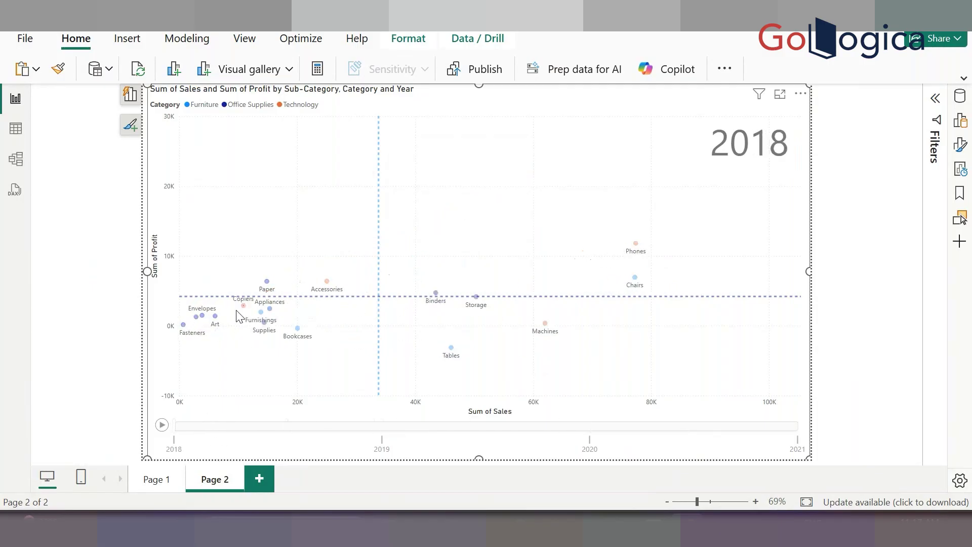
{"action": "mouse_move", "coordinate": [245, 310]}
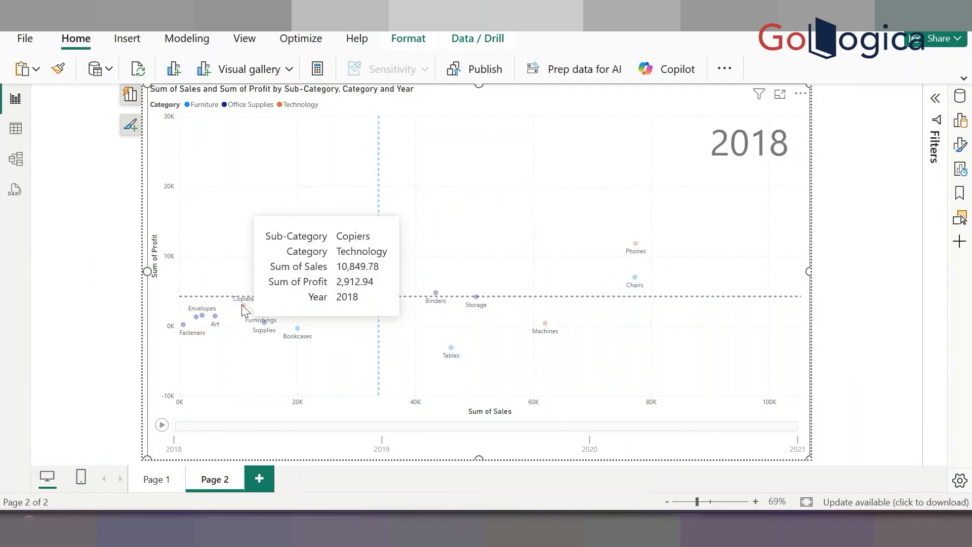
{"action": "left_click", "coordinate": [380, 427]}
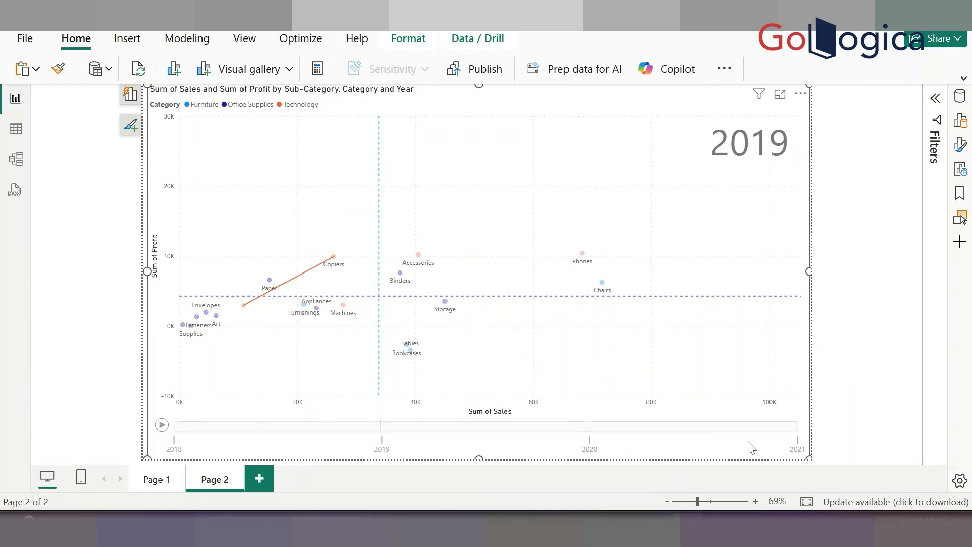
{"action": "left_click", "coordinate": [609, 449]}
{"action": "left_click", "coordinate": [797, 432]}
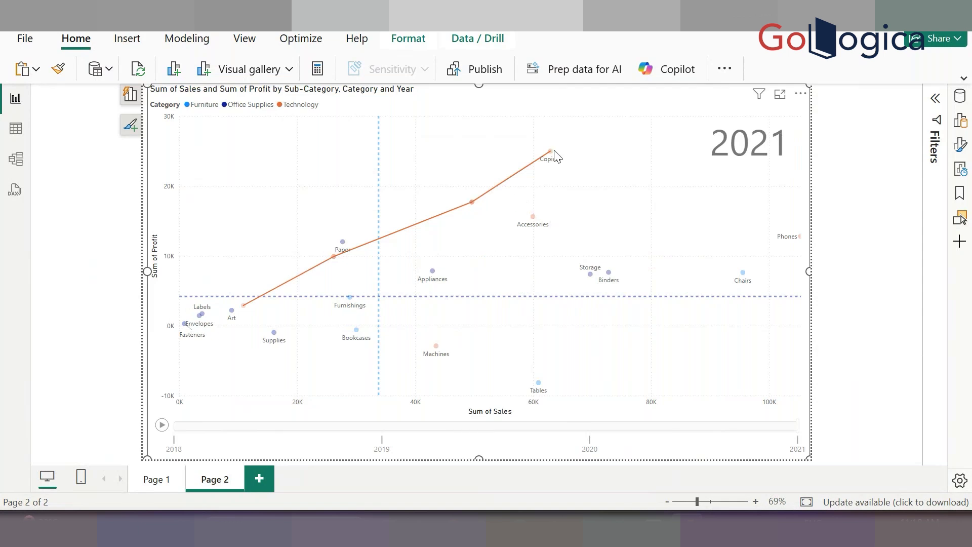
{"action": "mouse_move", "coordinate": [552, 156]}
Trace the yearly paths of Phones, Chairs and Paper in turn, and step Paper through 2019, 2020 and 2021.
{"action": "left_click", "coordinate": [801, 240]}
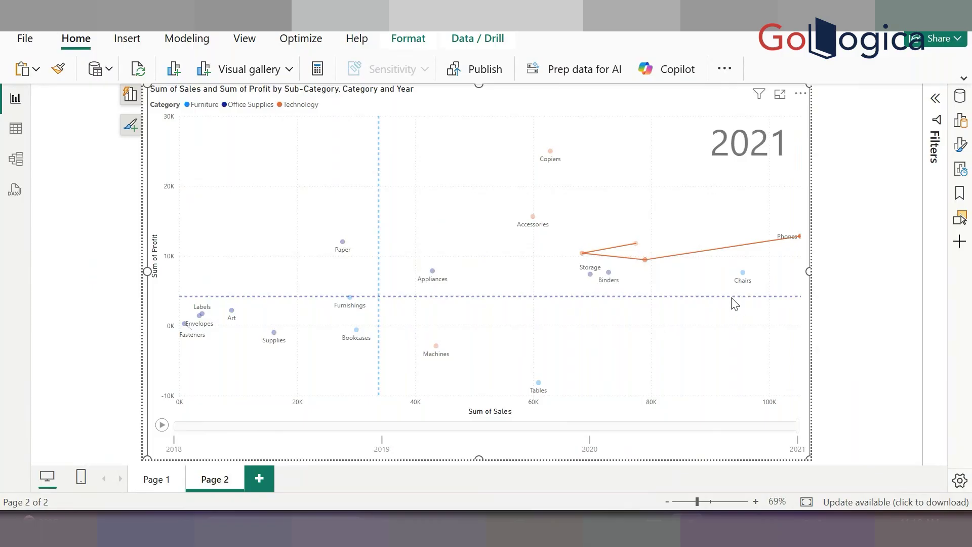
{"action": "left_click", "coordinate": [743, 274]}
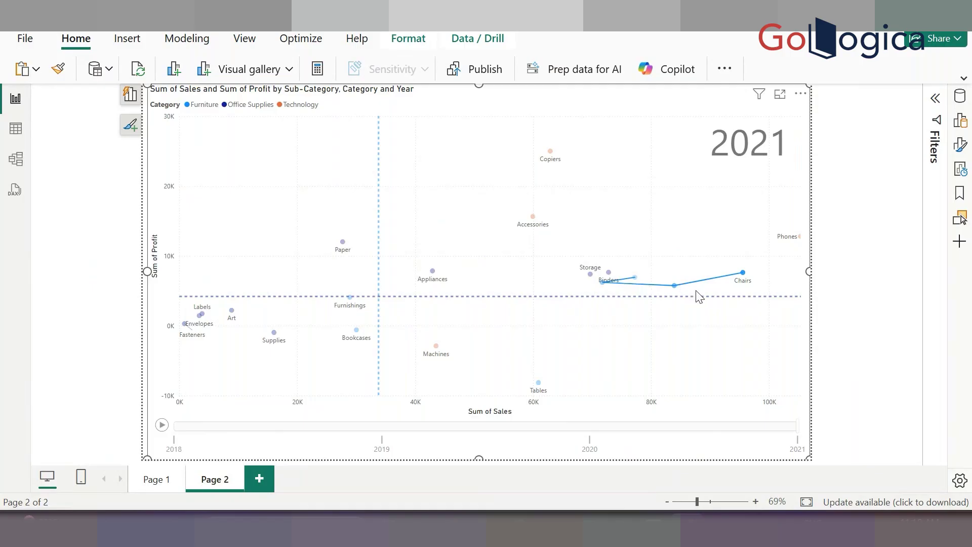
{"action": "left_click", "coordinate": [342, 242]}
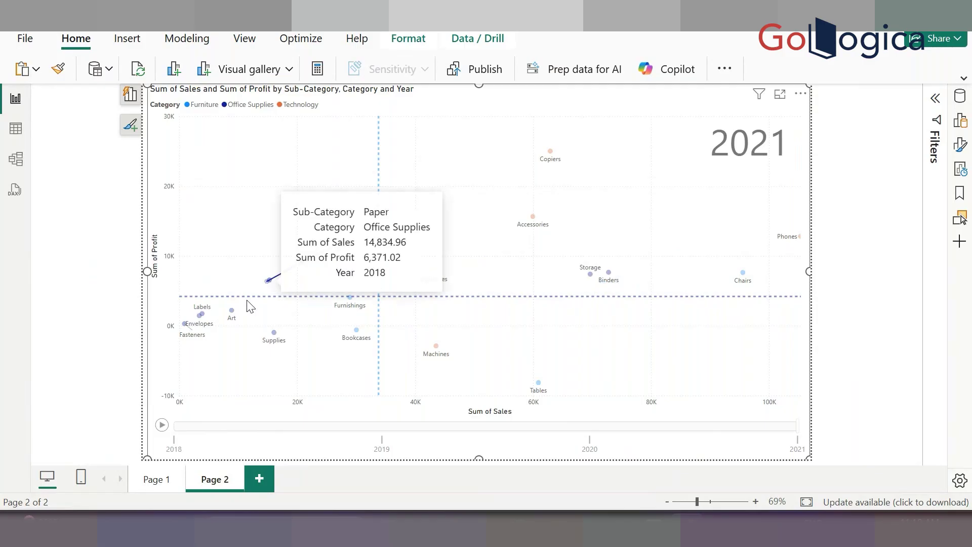
{"action": "left_click", "coordinate": [379, 428]}
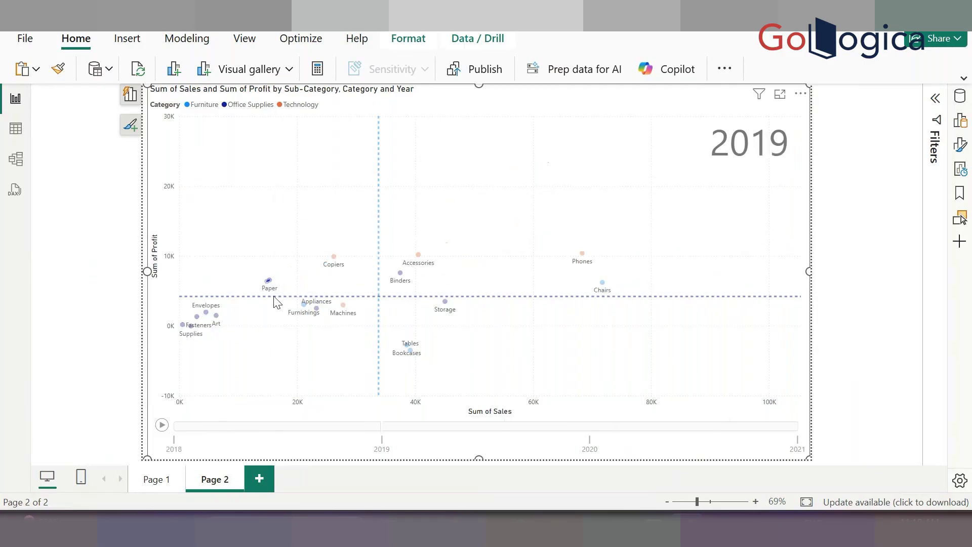
{"action": "left_click", "coordinate": [530, 437]}
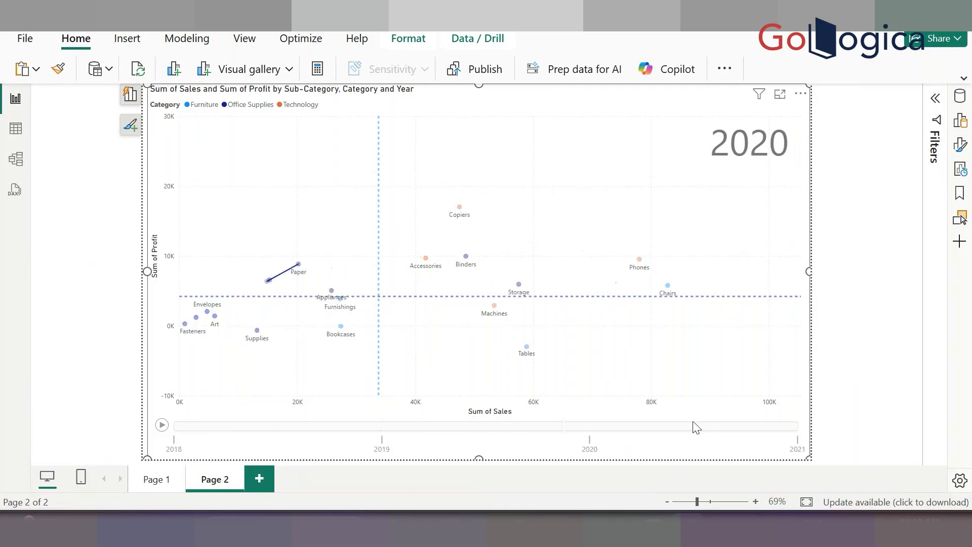
{"action": "left_click", "coordinate": [754, 426]}
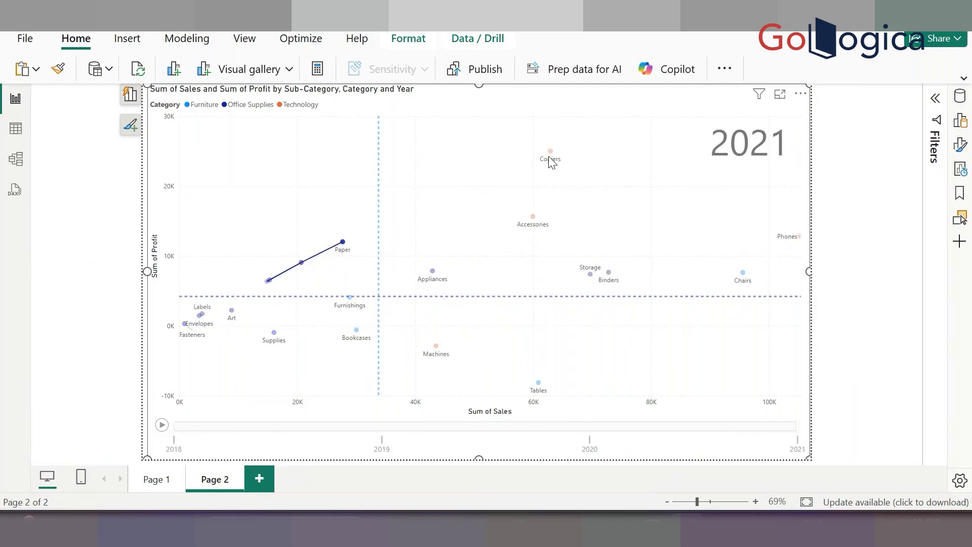
Compare the yearly paths of Copiers and Paper together, trace the path of Tables alone, and clear the highlight.
{"action": "left_click", "coordinate": [549, 152]}
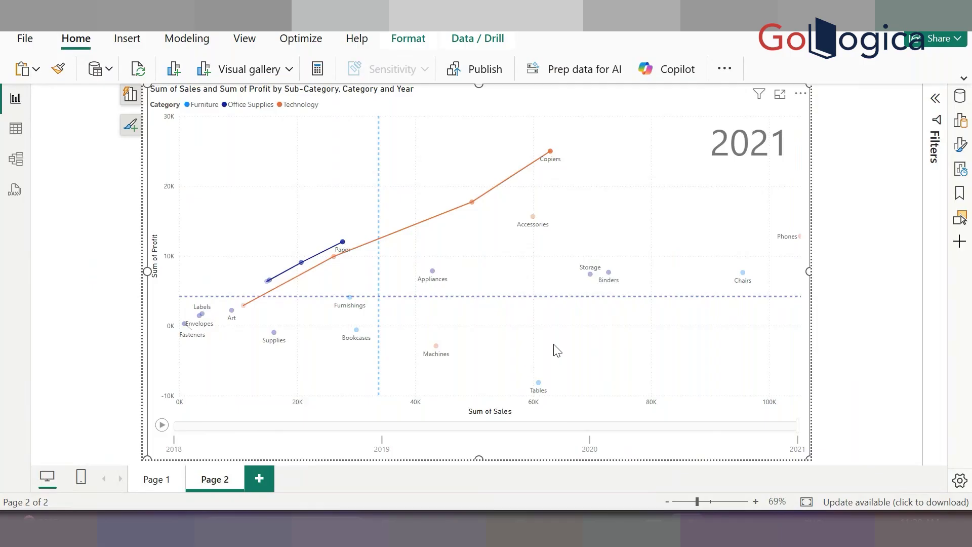
{"action": "left_click", "coordinate": [539, 385]}
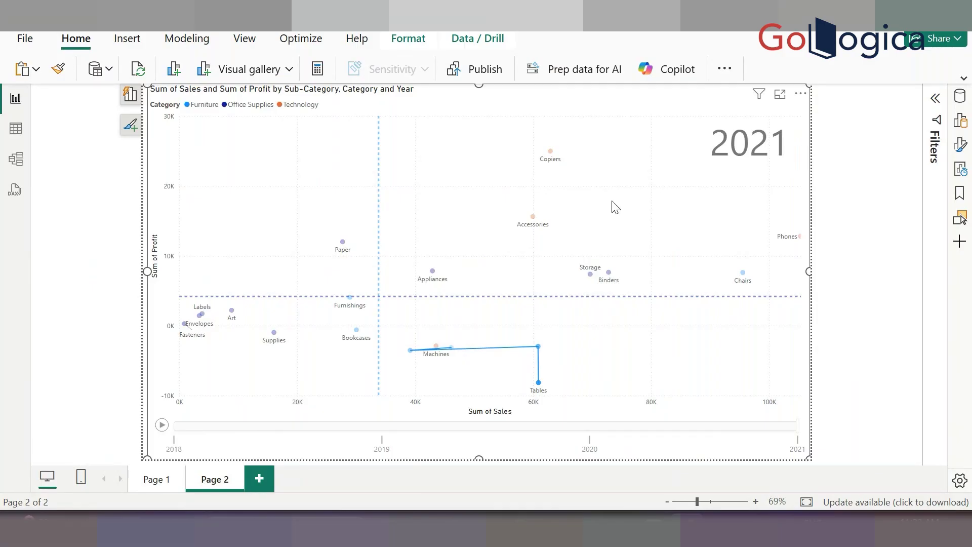
{"action": "key", "text": "XF86MonBrightnessUp"}
{"action": "key", "text": "XF86MonBrightnessUp"}
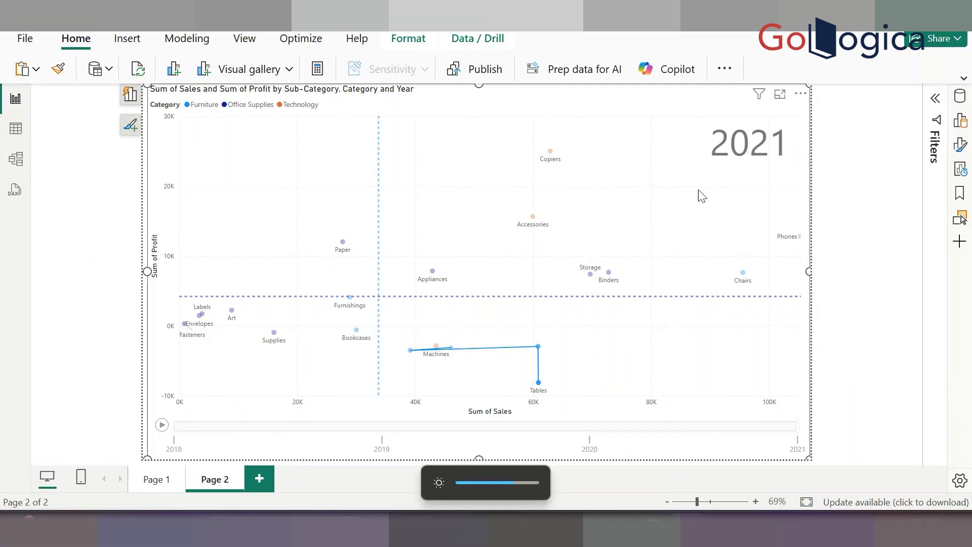
{"action": "left_click", "coordinate": [646, 175]}
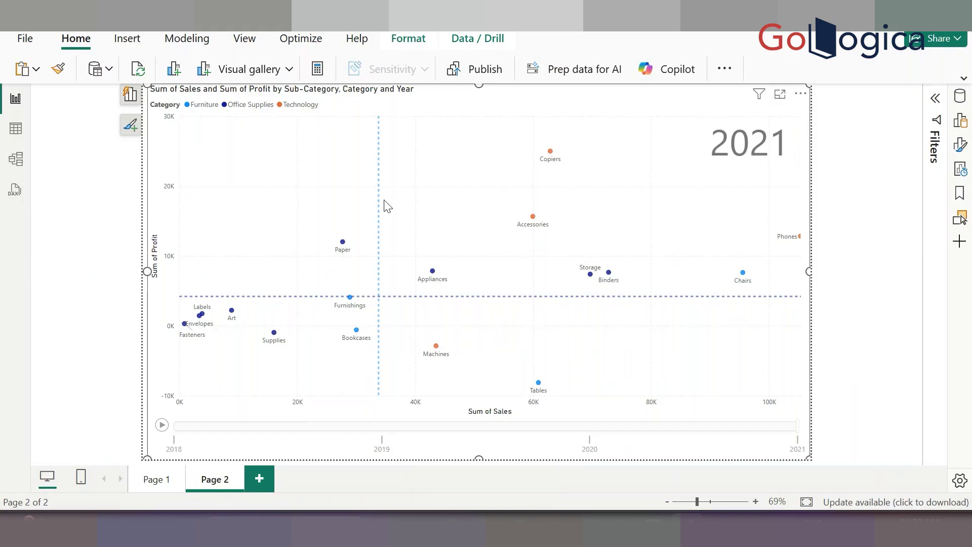
Trace Copiers and Paper individually, compare the yearly paths of Copiers, Paper and Accessories together, and clear the highlight.
{"action": "mouse_move", "coordinate": [344, 242]}
{"action": "left_click", "coordinate": [551, 151]}
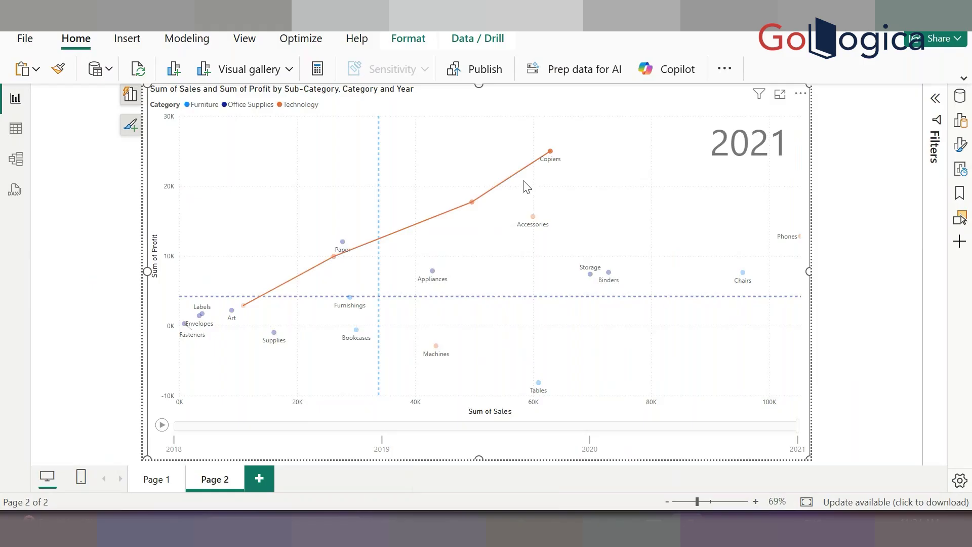
{"action": "left_click", "coordinate": [343, 244]}
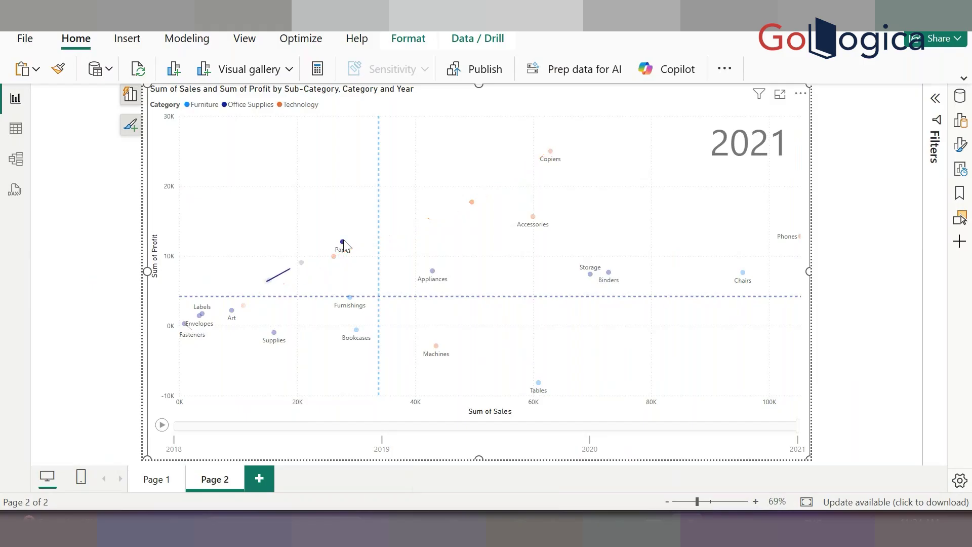
{"action": "left_click", "coordinate": [551, 150]}
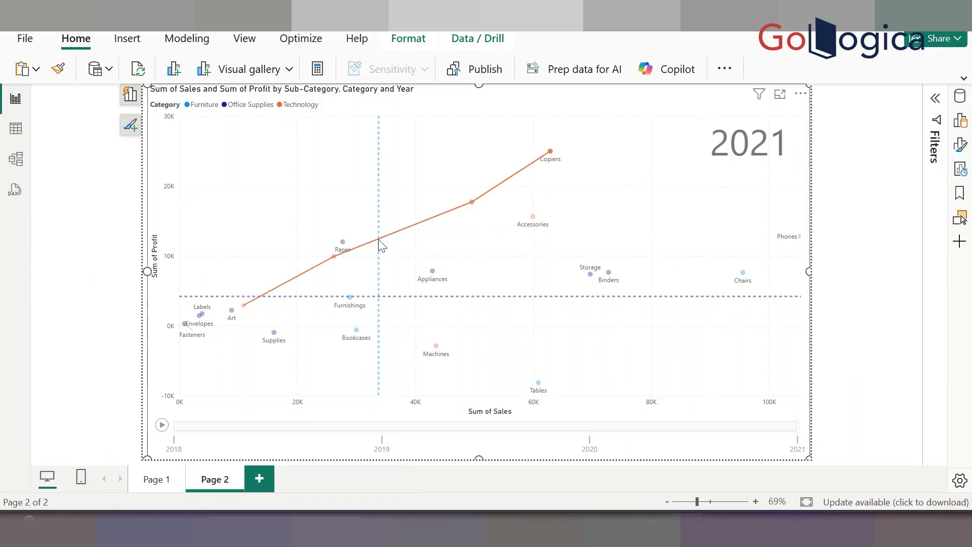
{"action": "left_click", "coordinate": [343, 243], "text": "ctrl"}
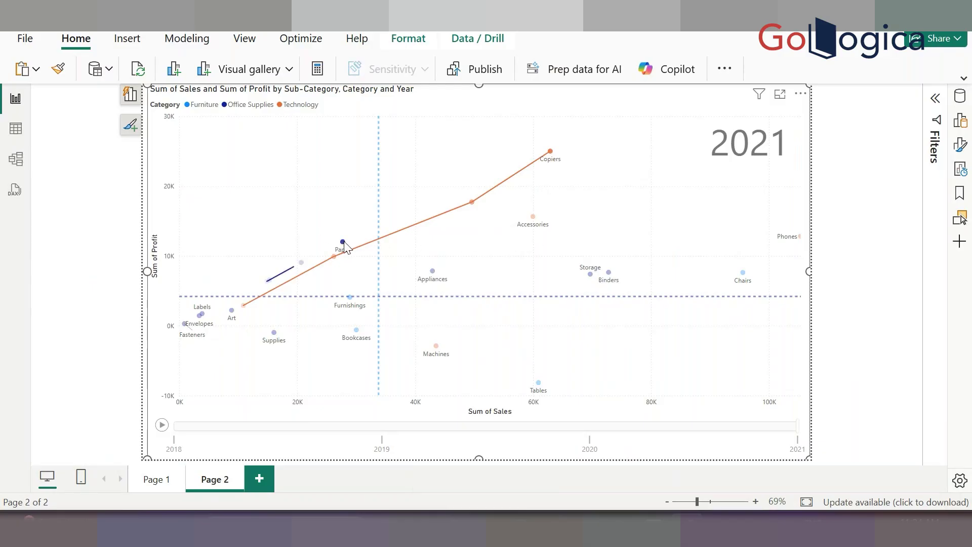
{"action": "left_click", "coordinate": [534, 217], "text": "ctrl"}
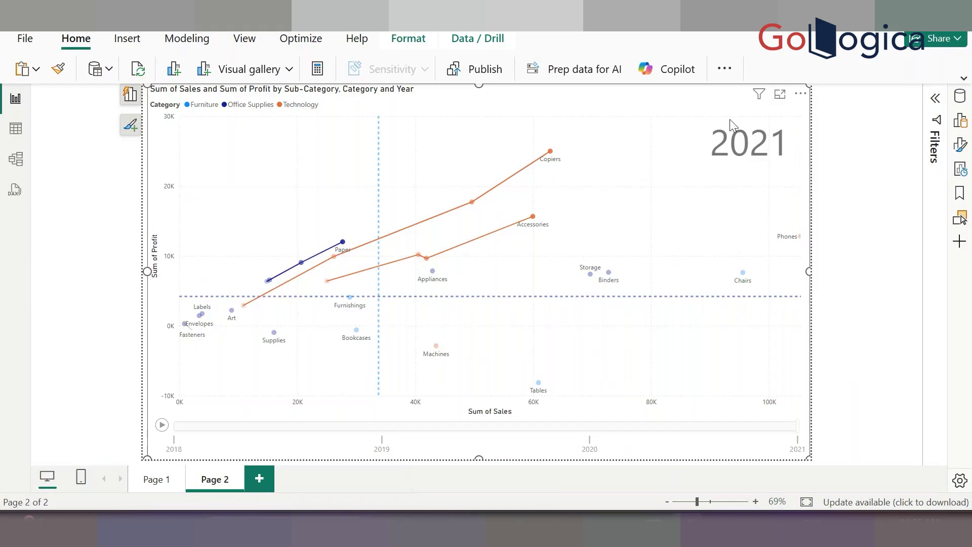
{"action": "left_click", "coordinate": [619, 128]}
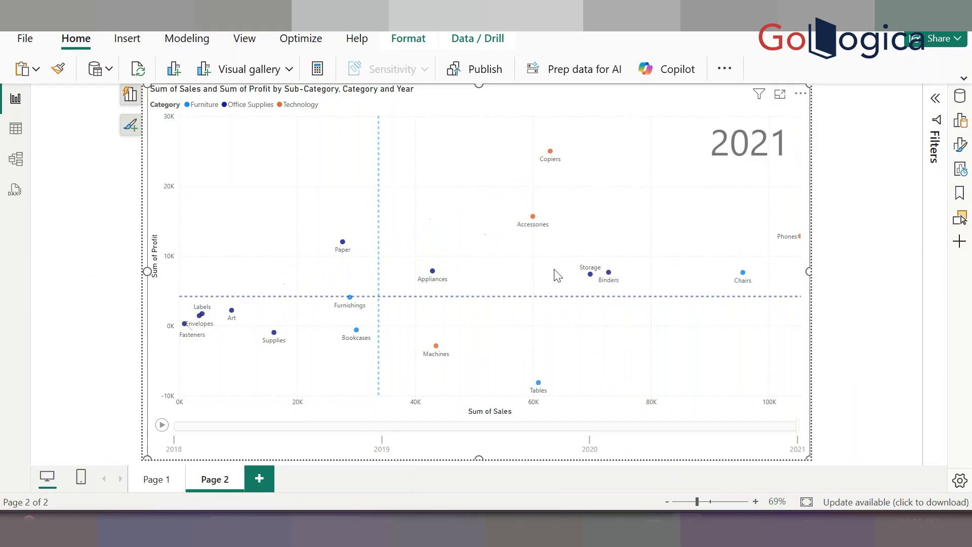
Trace the yearly path of Binders and inspect the details of its earliest point.
{"action": "left_click", "coordinate": [609, 275]}
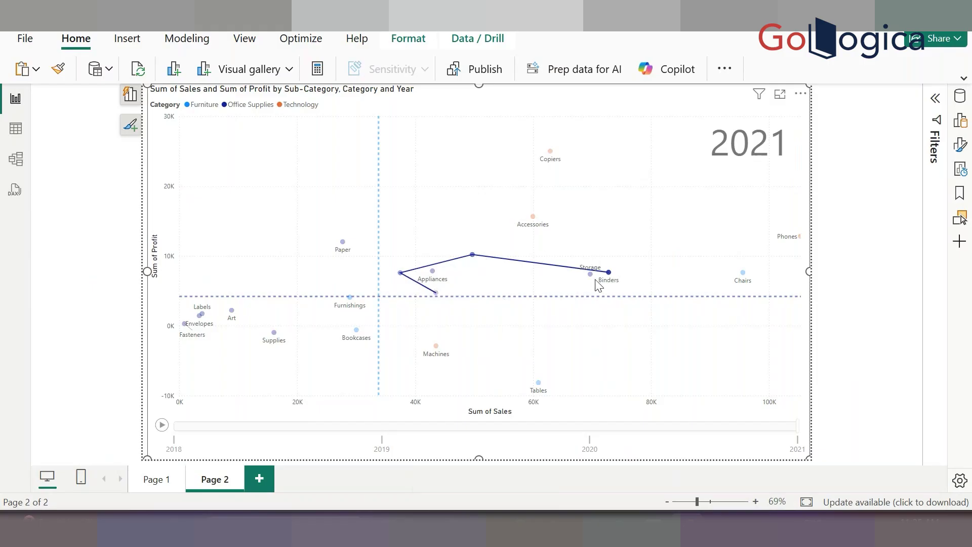
{"action": "mouse_move", "coordinate": [437, 293]}
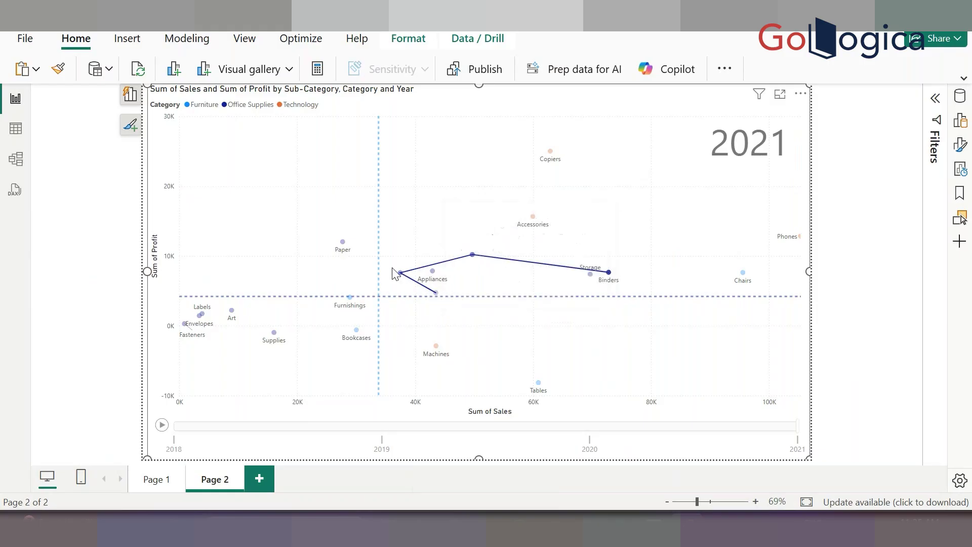